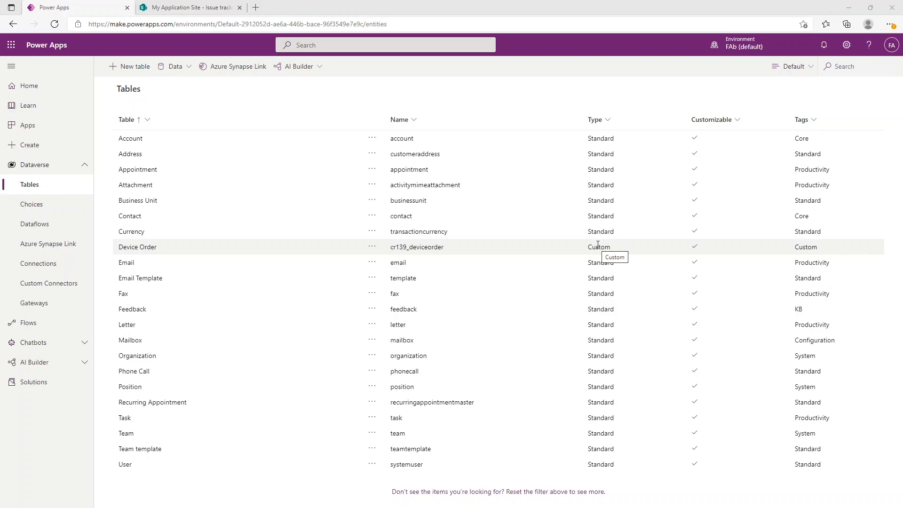
Step: Compare the Dataverse table list under the All and Custom filters, and restore the Default filter
{"action": "left_click", "coordinate": [790, 69]}
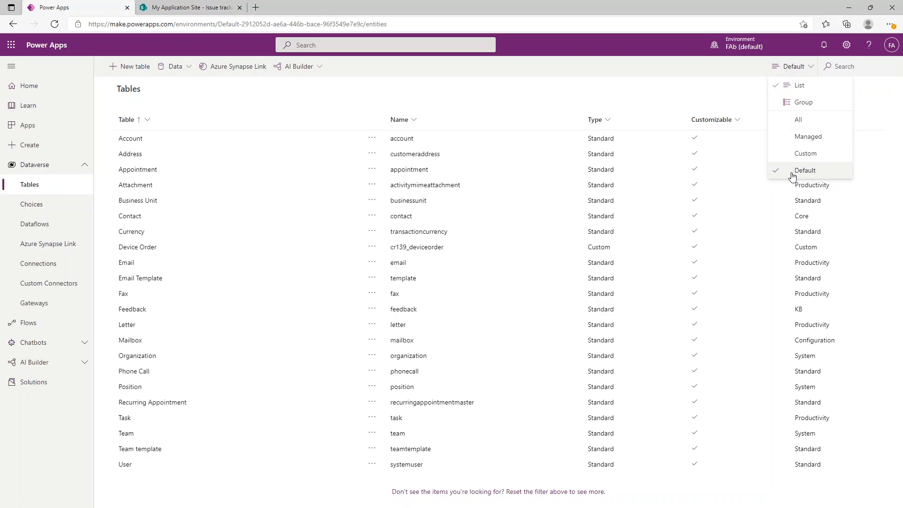
{"action": "left_click", "coordinate": [800, 119]}
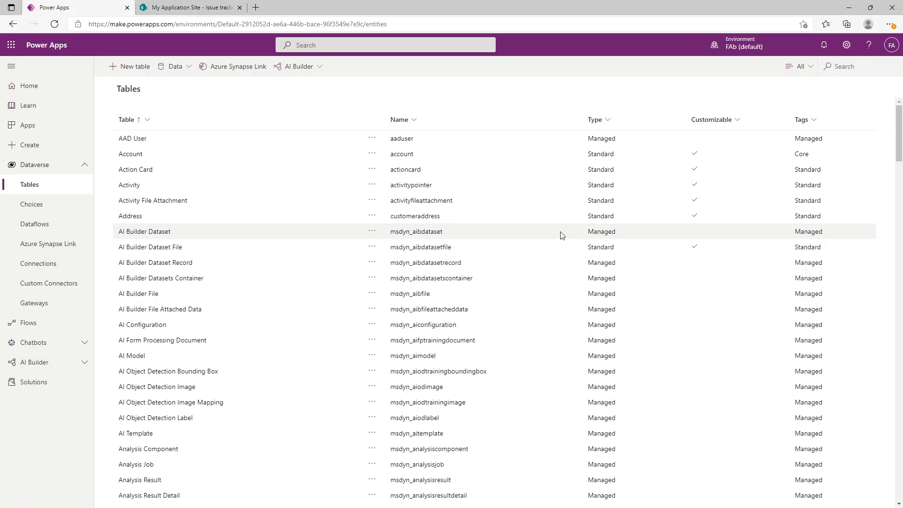
{"action": "left_click", "coordinate": [800, 67]}
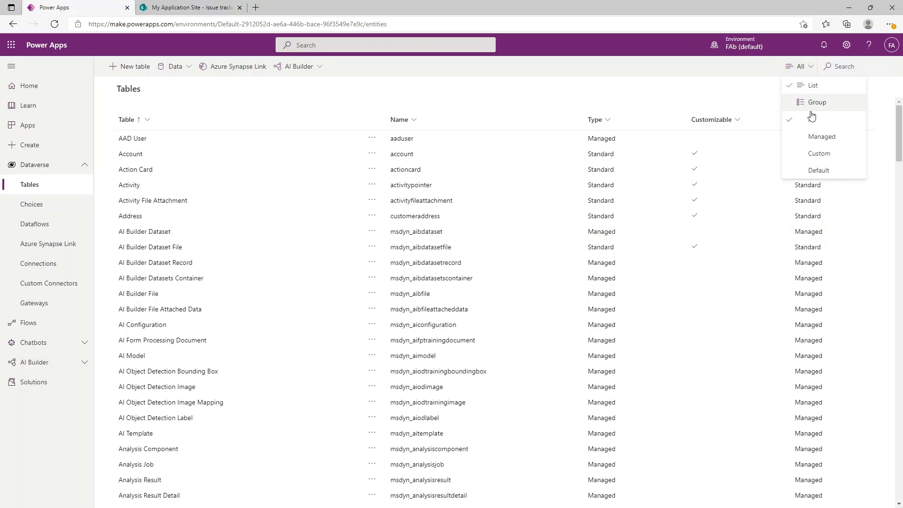
{"action": "left_click", "coordinate": [815, 154]}
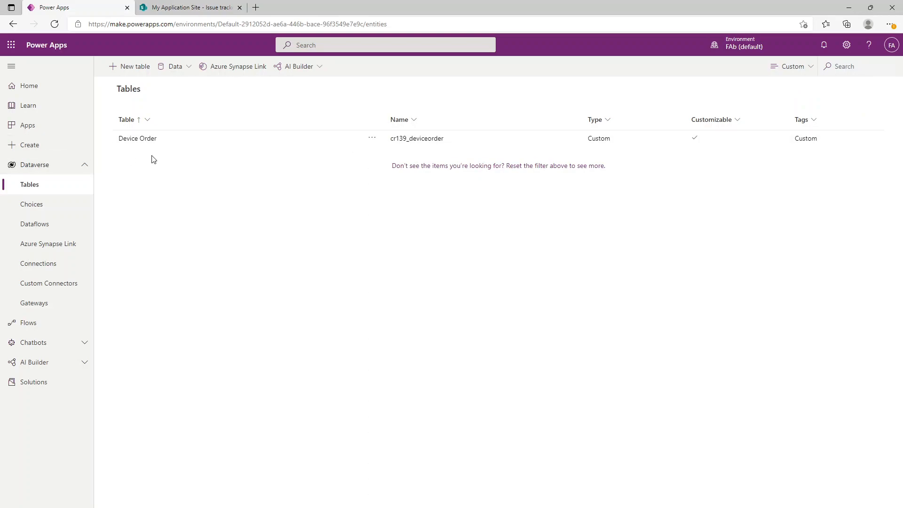
{"action": "left_click", "coordinate": [792, 66]}
{"action": "left_click", "coordinate": [788, 168]}
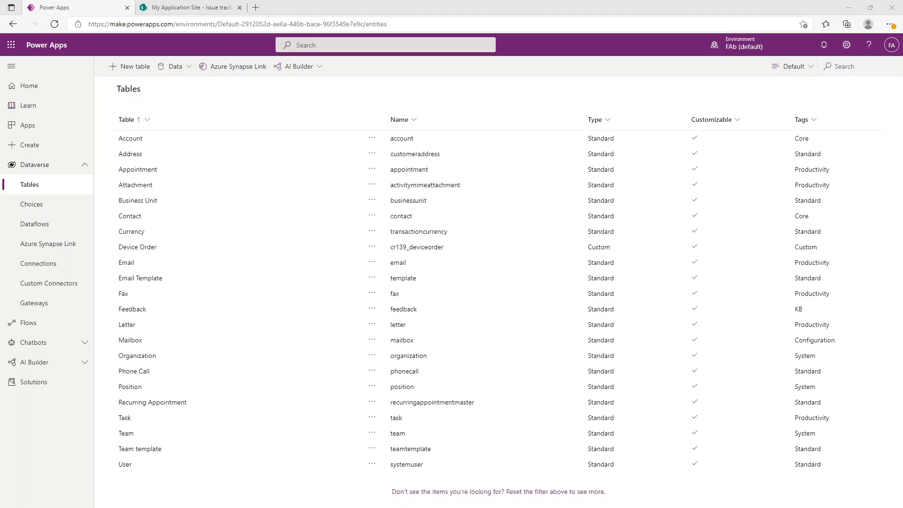
Step: Review the columns of the standard Account table, and return to the list of tables
{"action": "left_click", "coordinate": [130, 139]}
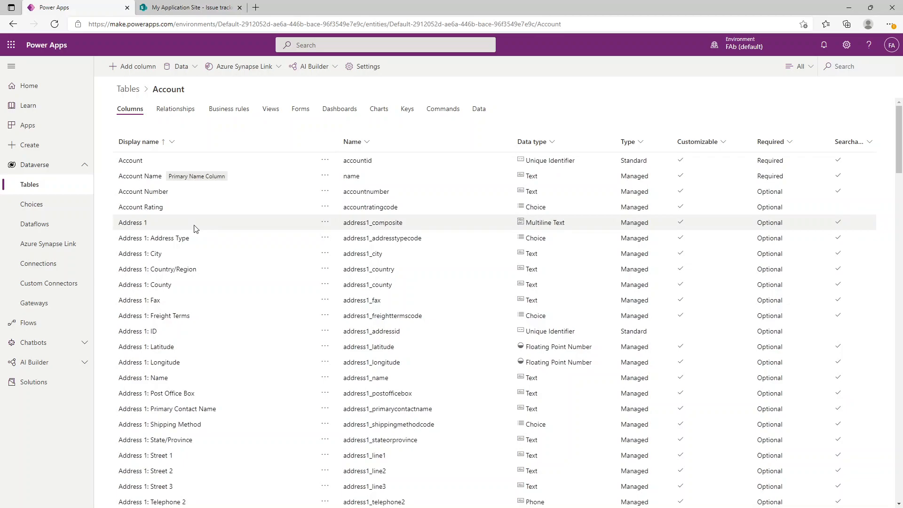
{"action": "scroll", "coordinate": [278, 325], "scroll_direction": "down", "scroll_amount": 7}
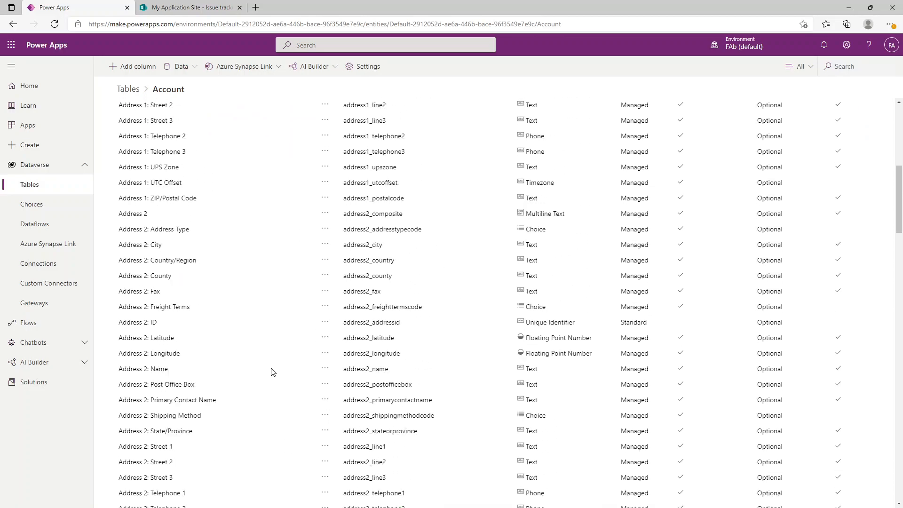
{"action": "scroll", "coordinate": [275, 365], "scroll_direction": "up", "scroll_amount": 8}
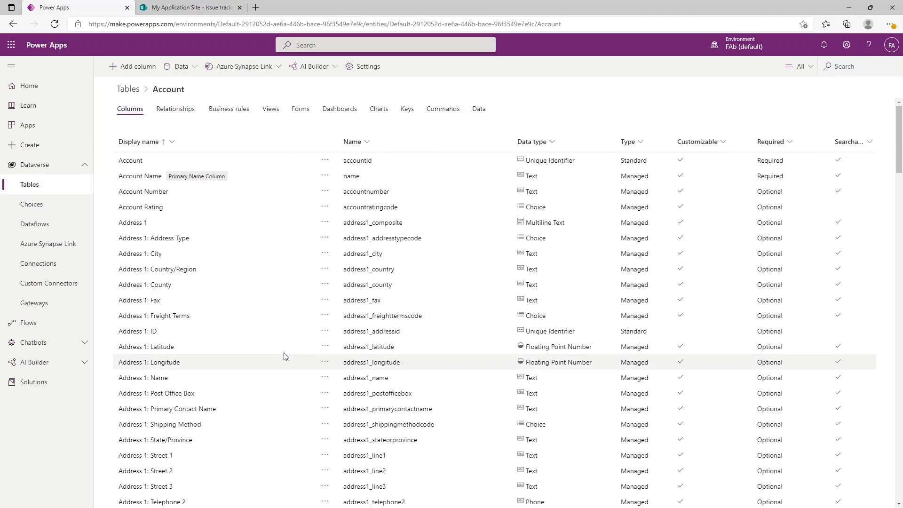
{"action": "left_click", "coordinate": [133, 90]}
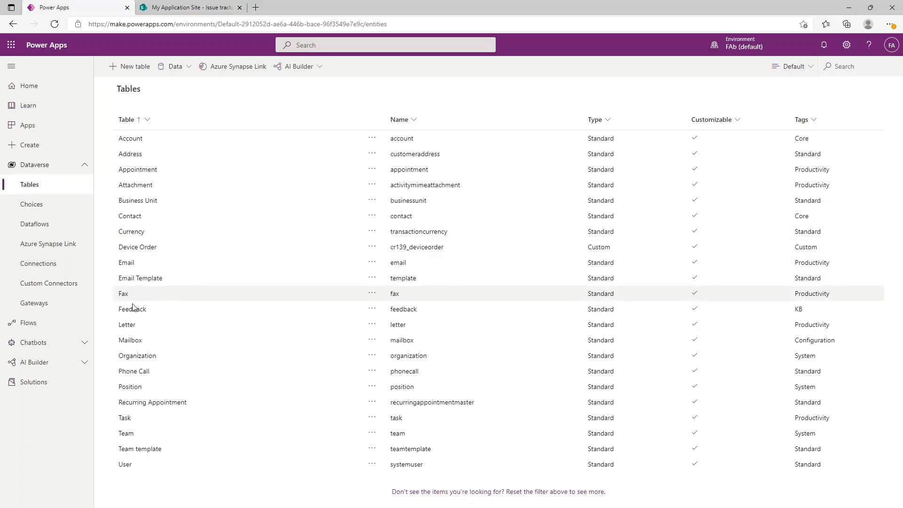
Step: Examine the Device Order table's columns under the Custom, Managed and All filters
{"action": "left_click", "coordinate": [141, 247]}
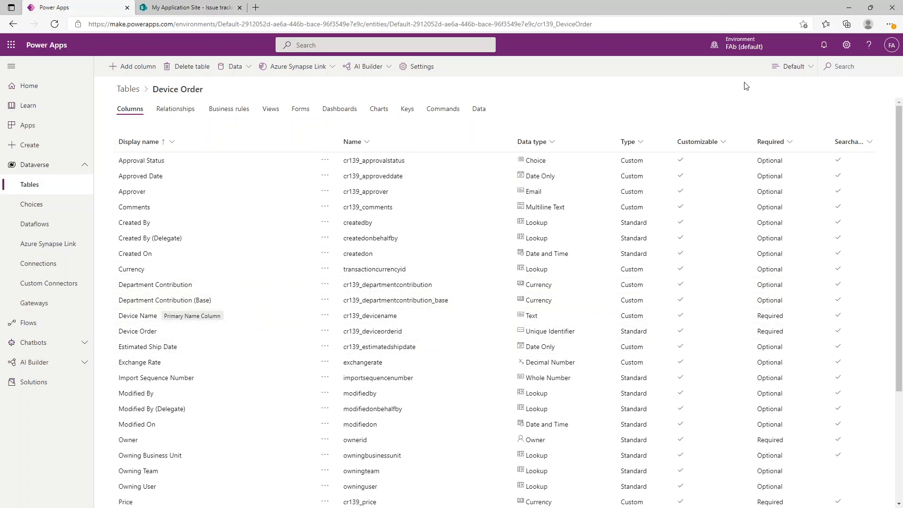
{"action": "left_click", "coordinate": [779, 70]}
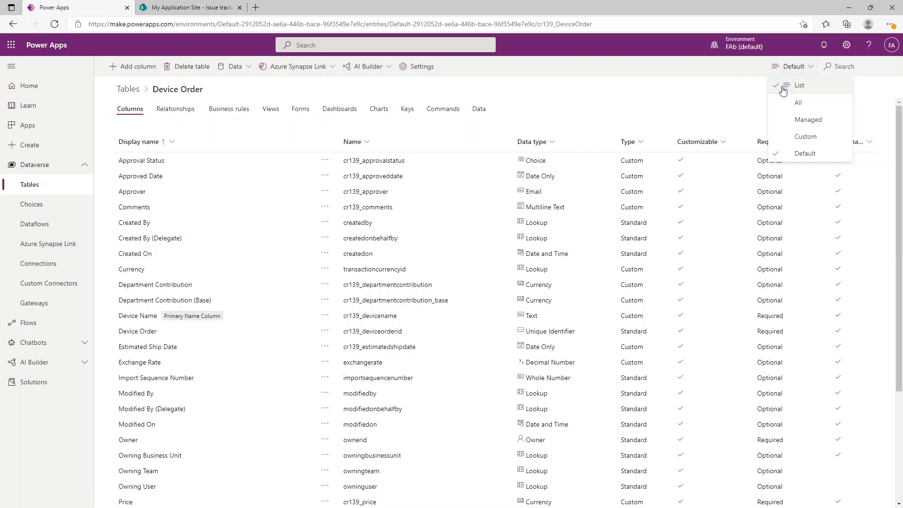
{"action": "left_click", "coordinate": [789, 137]}
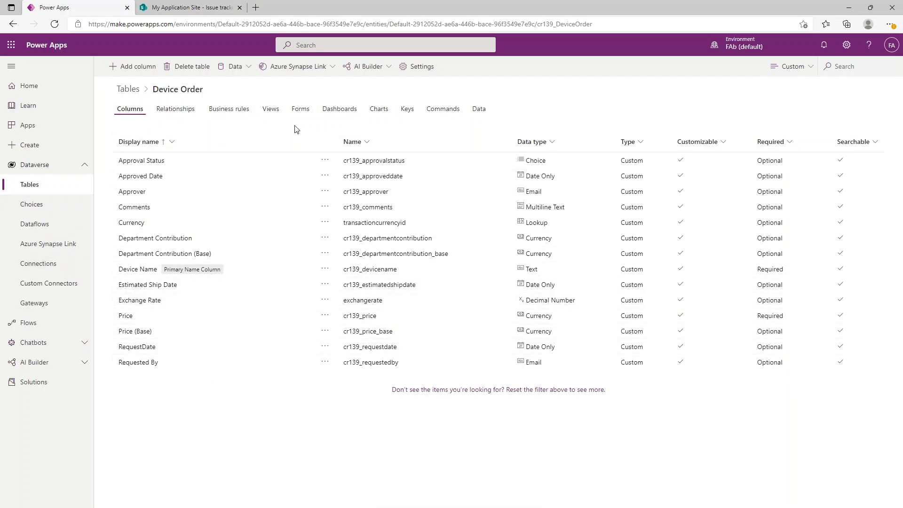
{"action": "left_click", "coordinate": [788, 75]}
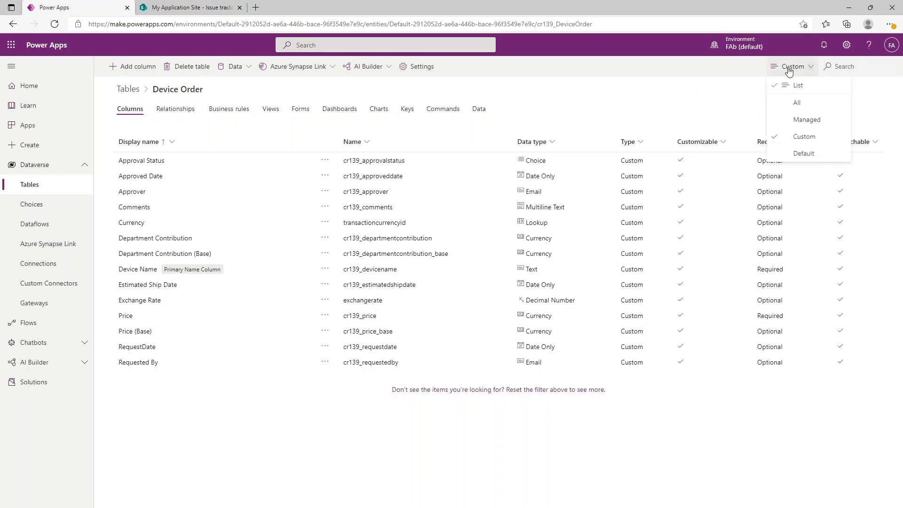
{"action": "left_click", "coordinate": [790, 117]}
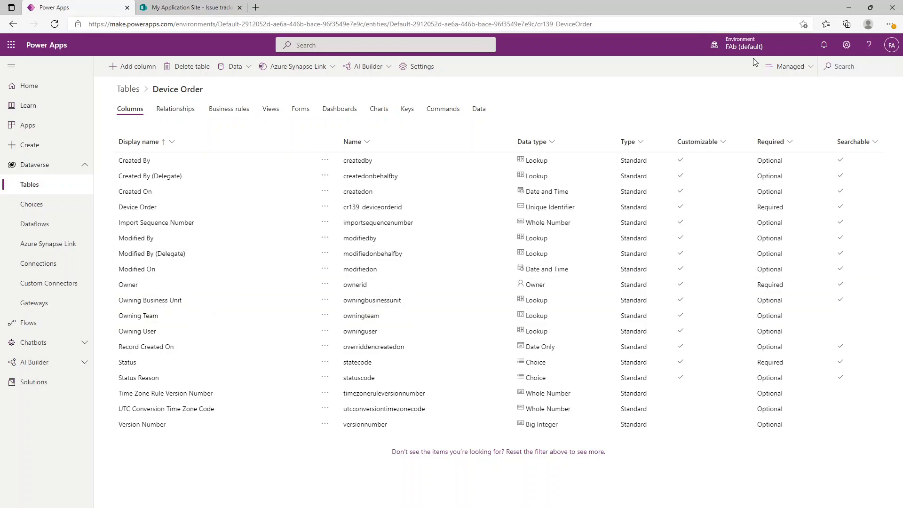
{"action": "left_click", "coordinate": [762, 69]}
{"action": "left_click", "coordinate": [788, 85]}
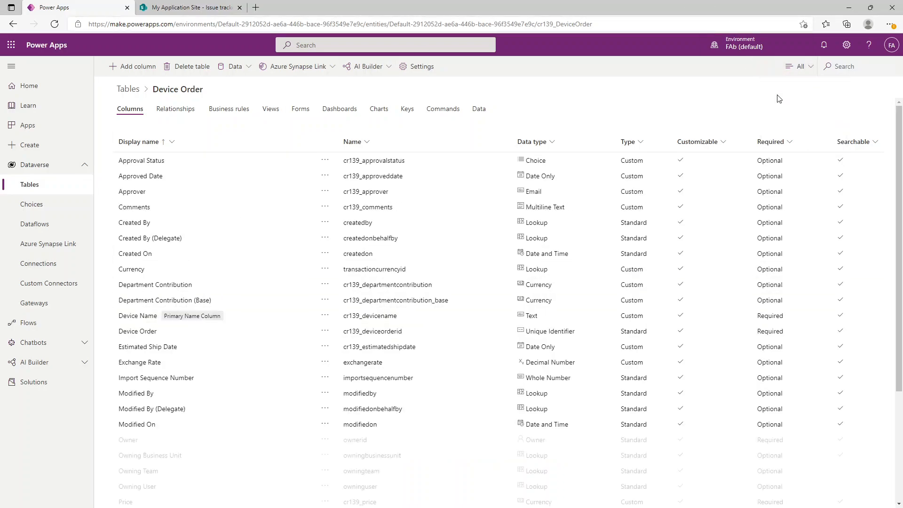
{"action": "scroll", "coordinate": [337, 174], "scroll_direction": "down", "scroll_amount": 5}
{"action": "scroll", "coordinate": [337, 188], "scroll_direction": "up", "scroll_amount": 5}
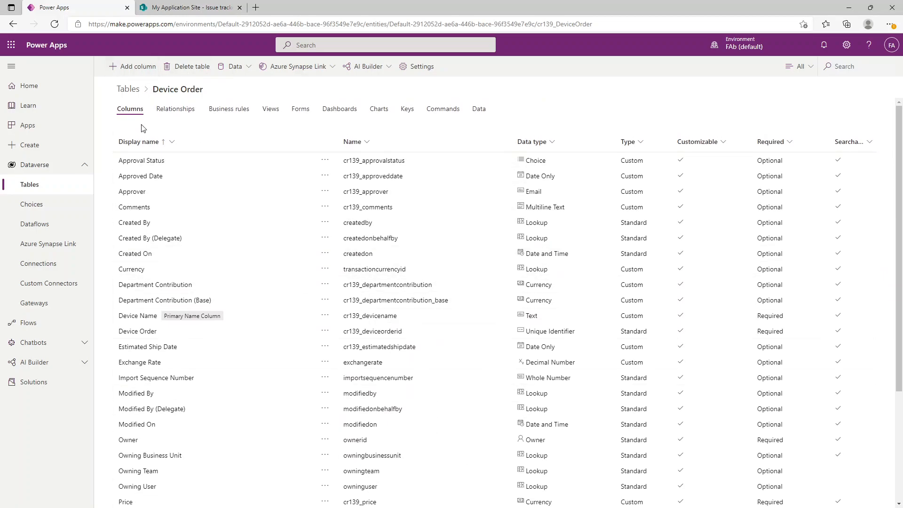
Step: Look through the Device Order table's relationships, business rules, views and forms
{"action": "left_click", "coordinate": [173, 105]}
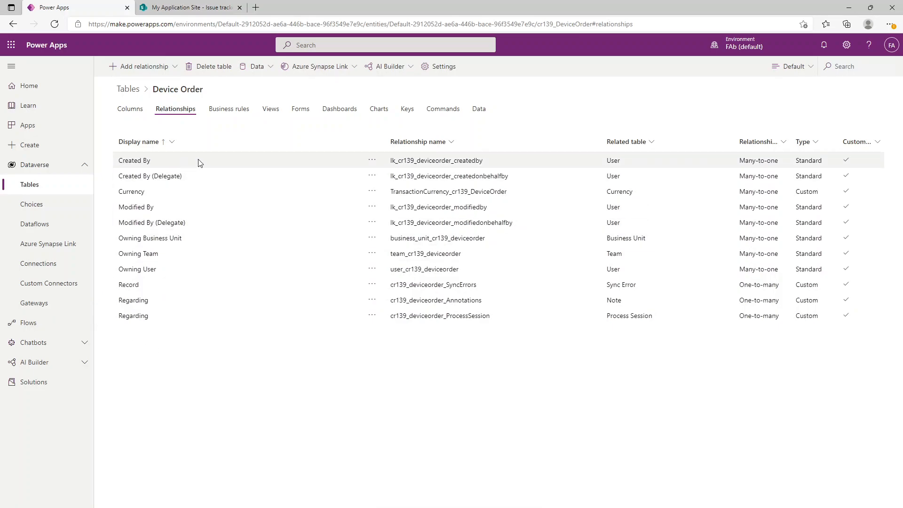
{"action": "left_click", "coordinate": [218, 110]}
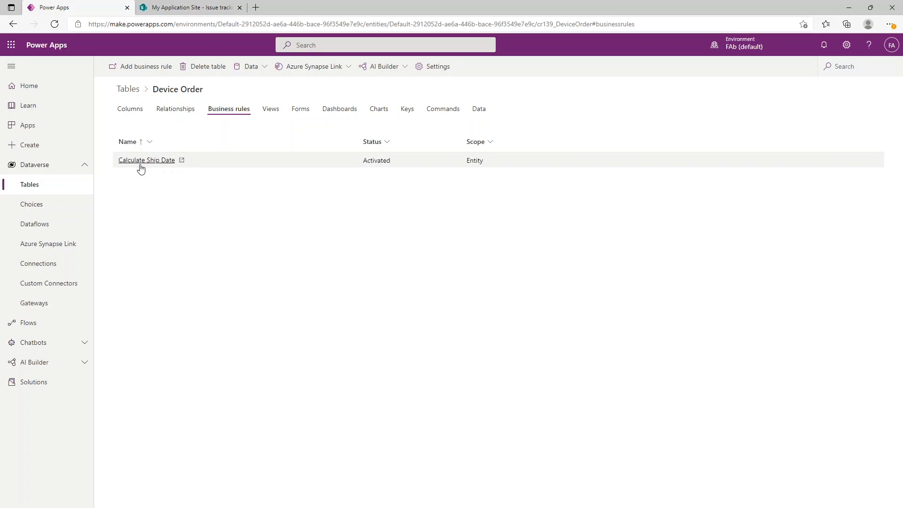
{"action": "left_click", "coordinate": [270, 113]}
{"action": "left_click", "coordinate": [296, 112]}
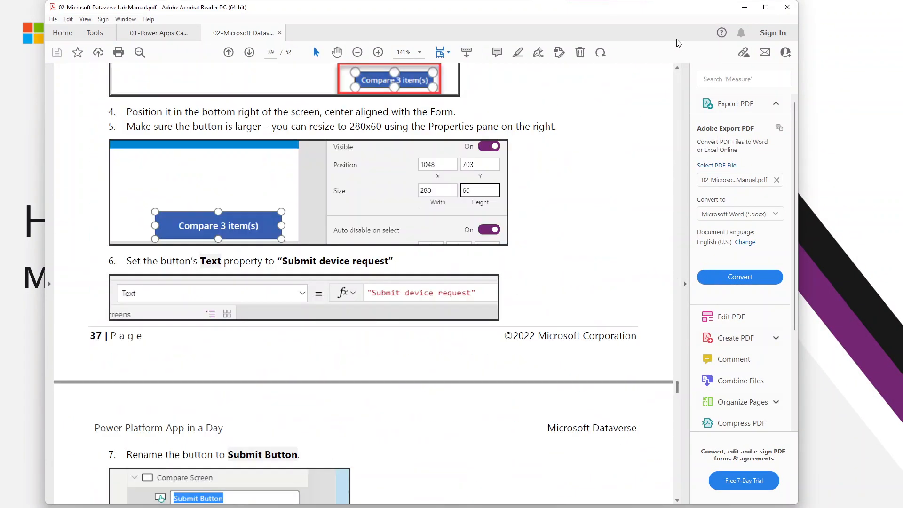
Step: Switch to Adobe Acrobat Reader and browse back through the Microsoft Dataverse lab manual from the submit button instructions
{"action": "scroll", "coordinate": [675, 442], "scroll_direction": "down", "scroll_amount": 2}
{"action": "scroll", "coordinate": [675, 442], "scroll_direction": "up", "scroll_amount": 3}
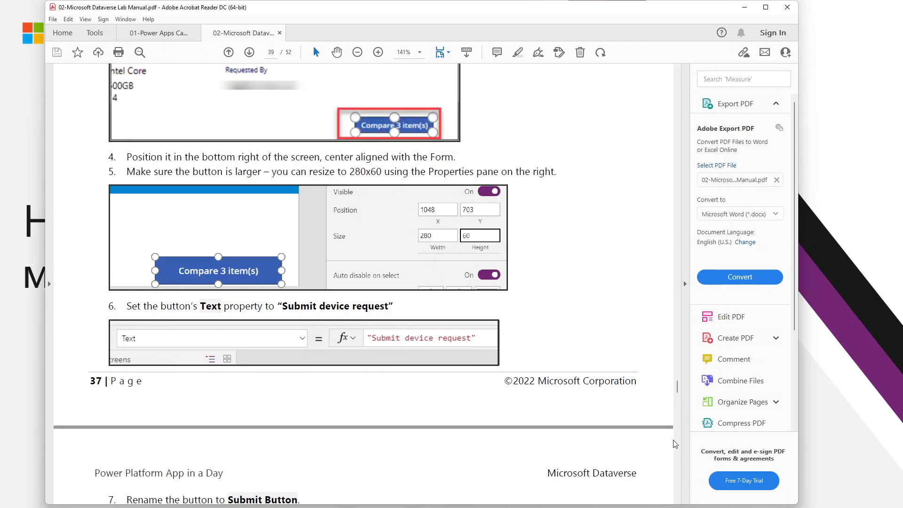
{"action": "left_click_drag", "start_coordinate": [677, 389], "coordinate": [676, 99]}
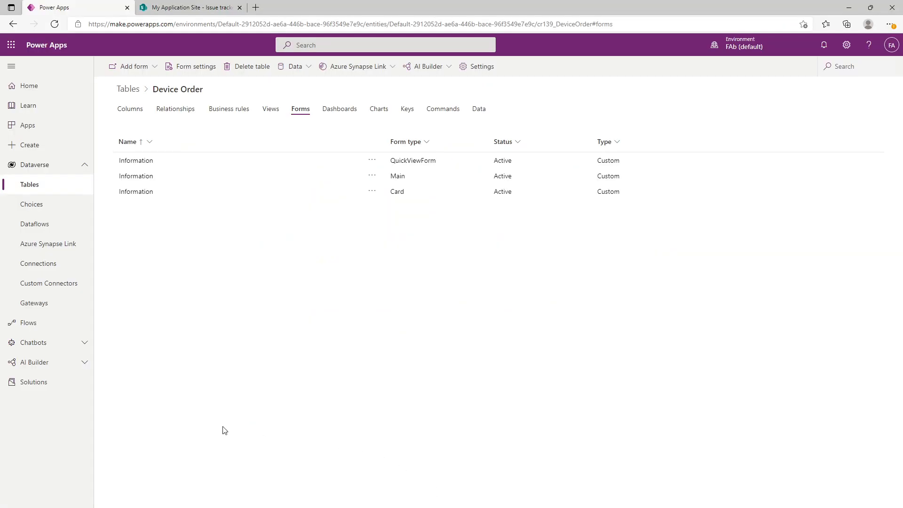
Step: Try to run the Device Ordering App from the Power Apps app list and mark Aspire U for comparison, and close the app
{"action": "left_click", "coordinate": [31, 126]}
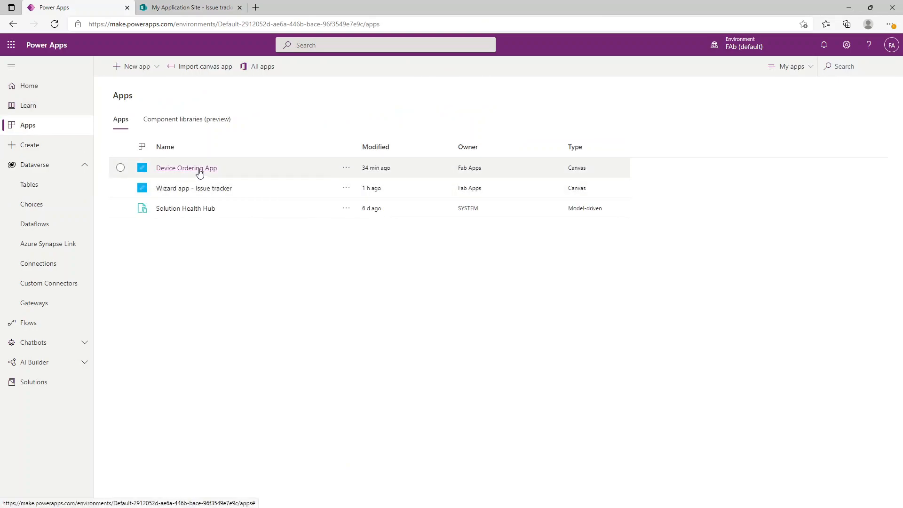
{"action": "left_click", "coordinate": [347, 167]}
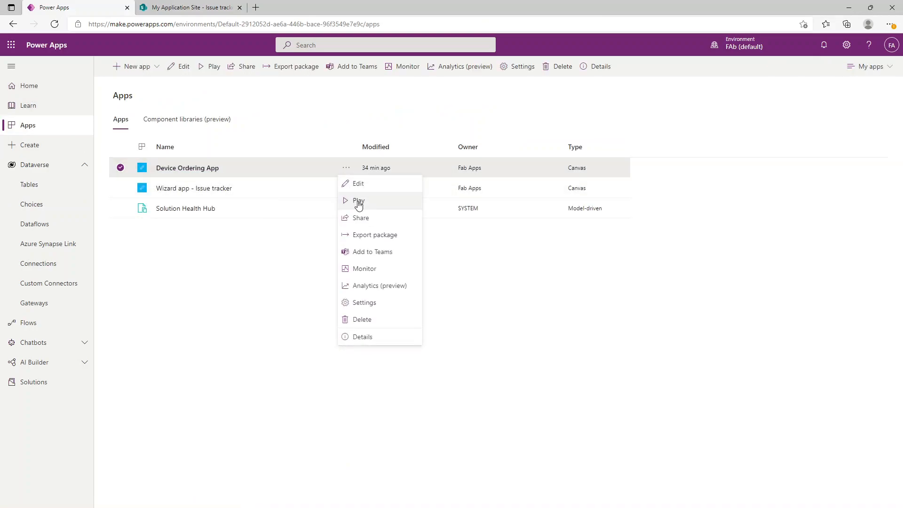
{"action": "left_click", "coordinate": [357, 201]}
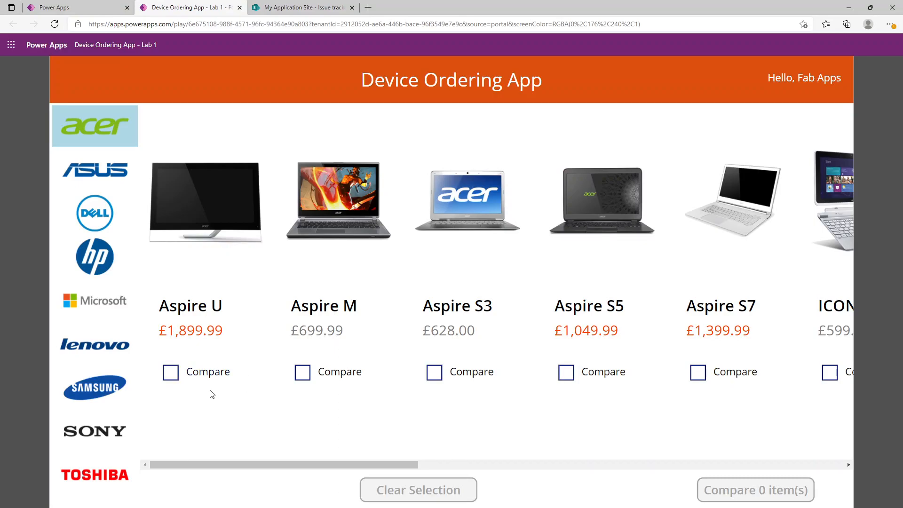
{"action": "left_click", "coordinate": [197, 372]}
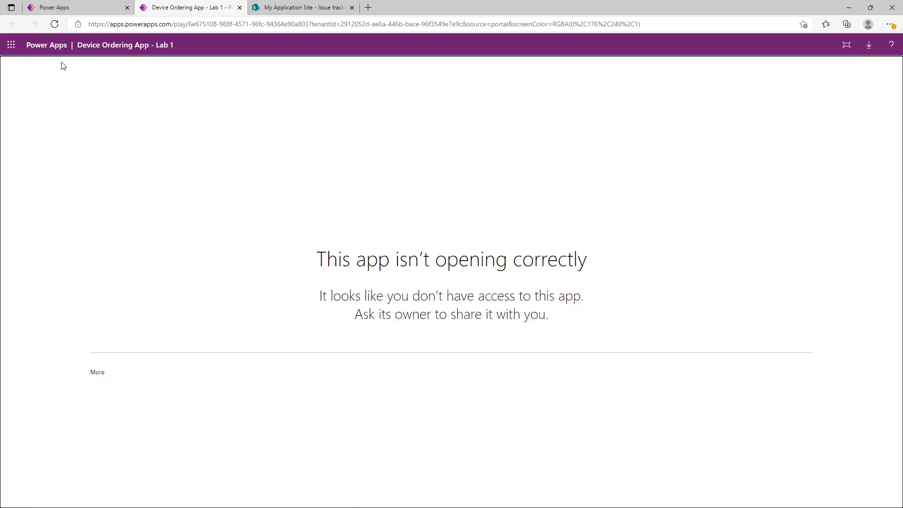
{"action": "left_click", "coordinate": [240, 7]}
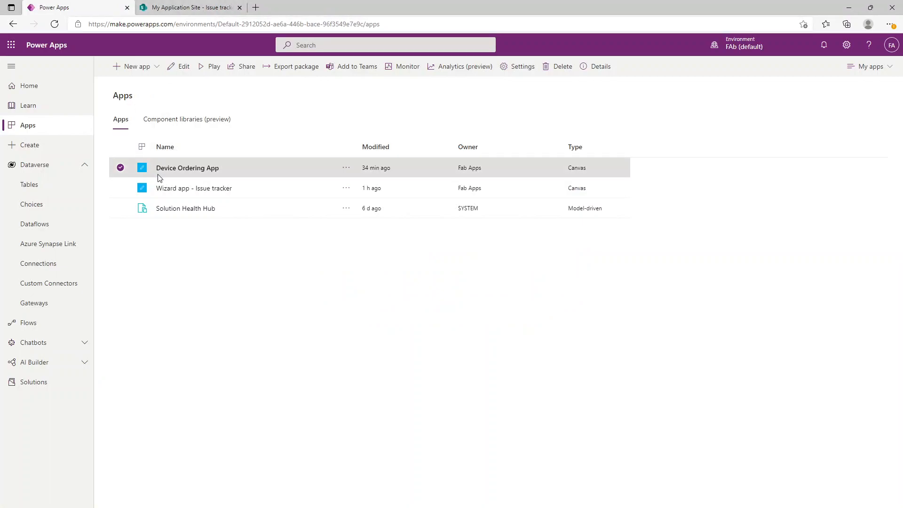
Step: Check who has access to the Device Ordering App in its sharing settings, and leave them without sharing
{"action": "left_click", "coordinate": [346, 168]}
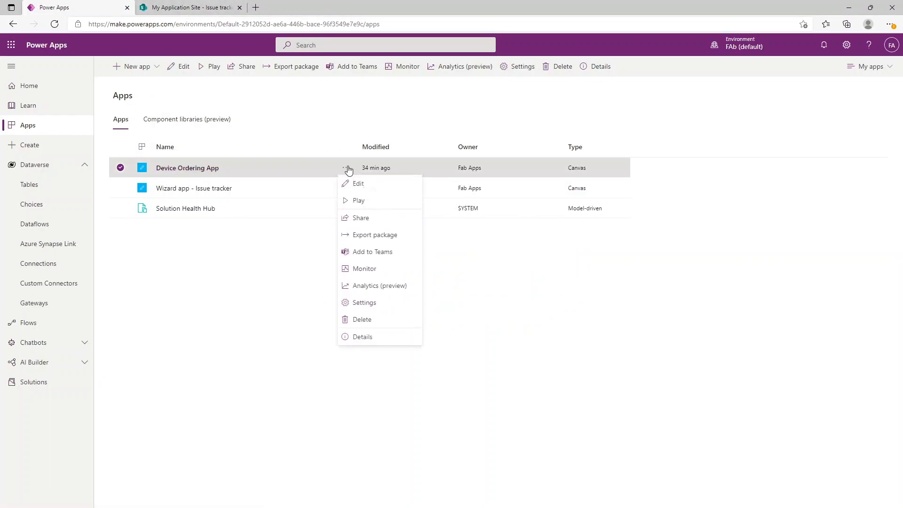
{"action": "left_click", "coordinate": [367, 216]}
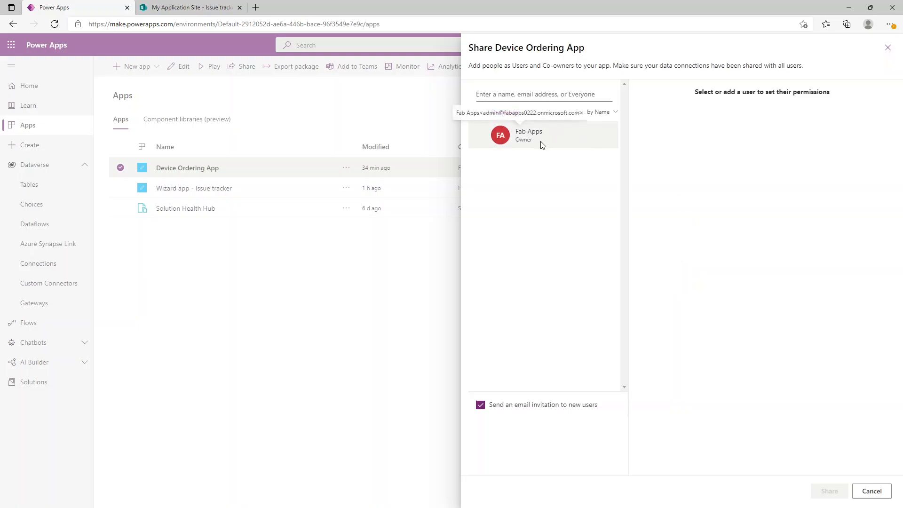
{"action": "left_click", "coordinate": [863, 491]}
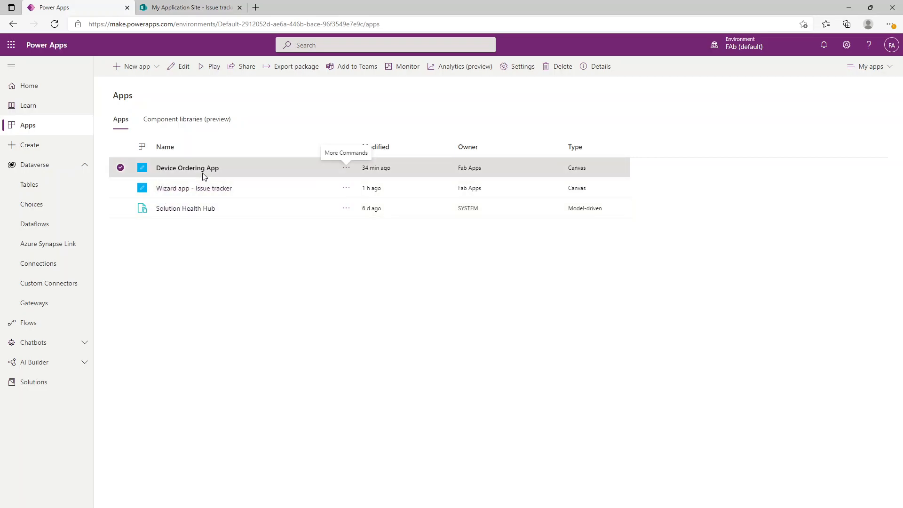
Step: Run the Device Ordering App again and continue to the premium plan trial sign-up
{"action": "left_click", "coordinate": [348, 168]}
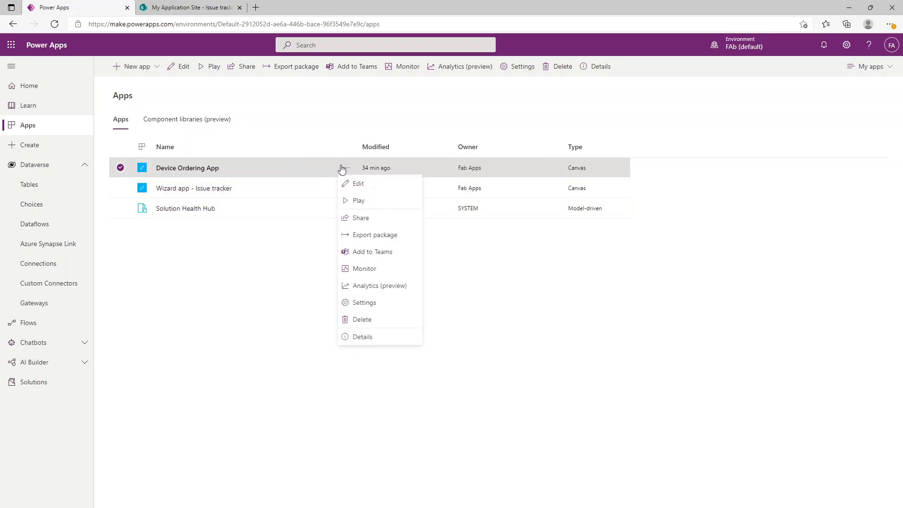
{"action": "left_click", "coordinate": [356, 202]}
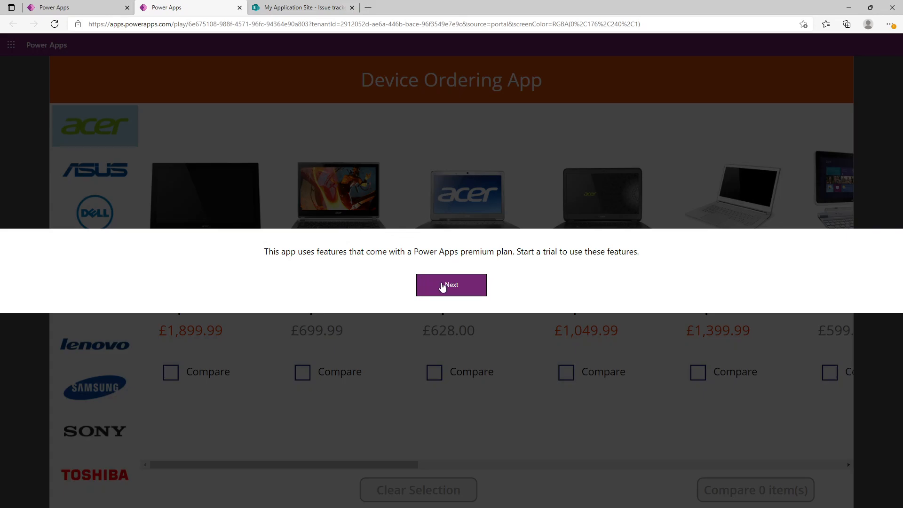
{"action": "left_click", "coordinate": [442, 285]}
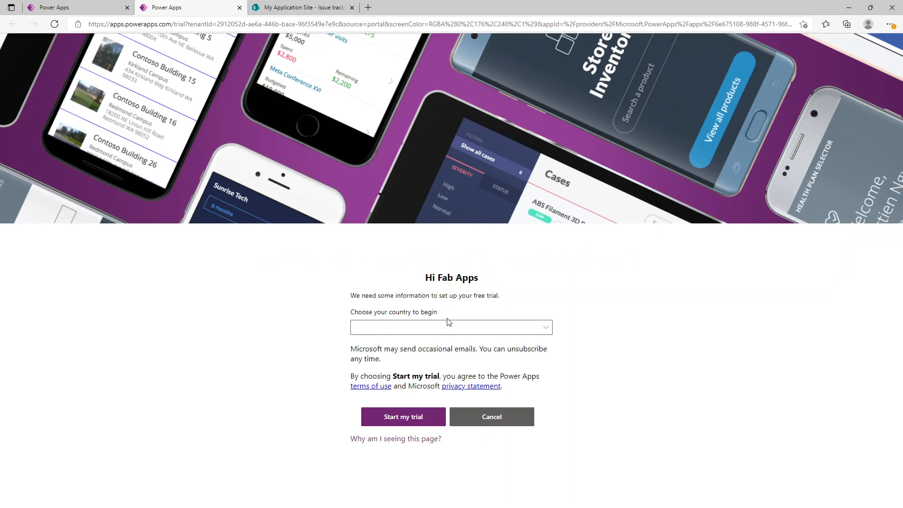
Step: Set the trial country to Australia and start the free Power Apps trial
{"action": "left_click", "coordinate": [446, 325]}
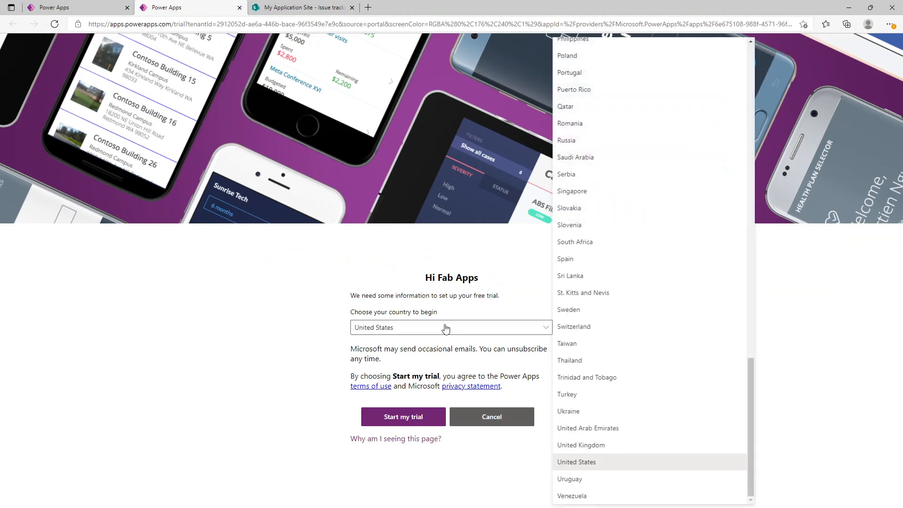
{"action": "scroll", "coordinate": [598, 128], "scroll_direction": "up", "scroll_amount": 15}
{"action": "scroll", "coordinate": [604, 127], "scroll_direction": "up", "scroll_amount": 5}
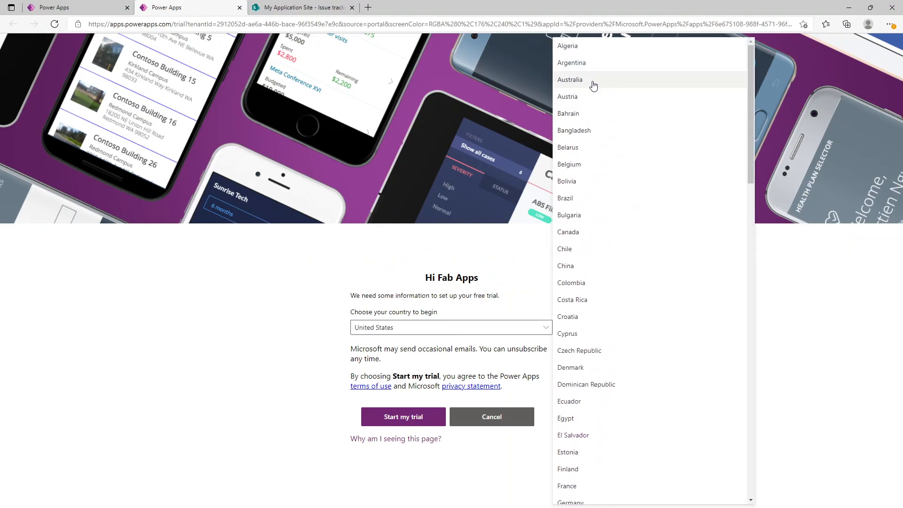
{"action": "left_click", "coordinate": [578, 82]}
{"action": "left_click", "coordinate": [407, 414]}
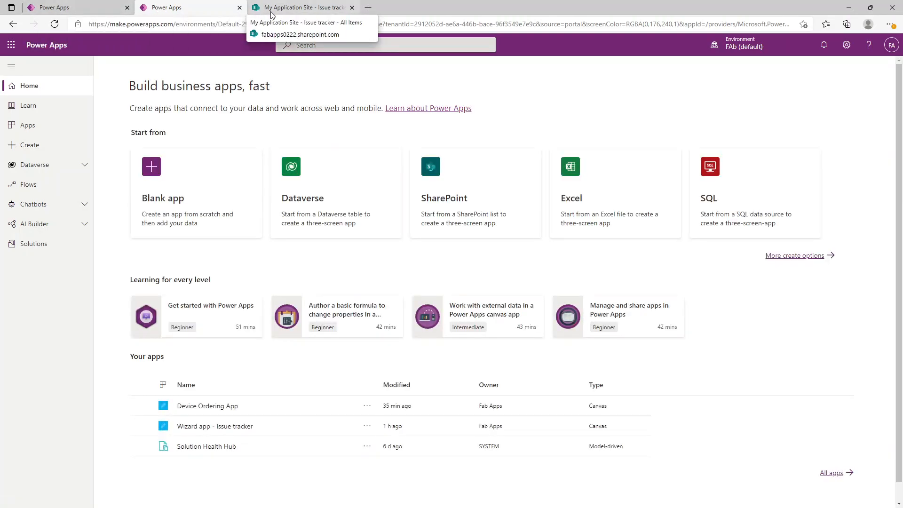
Step: Close the extra Power Apps tabs, run the Device Ordering App from the app list, and allow its Office 365 Users connection
{"action": "left_click", "coordinate": [239, 8]}
{"action": "left_click", "coordinate": [239, 7]}
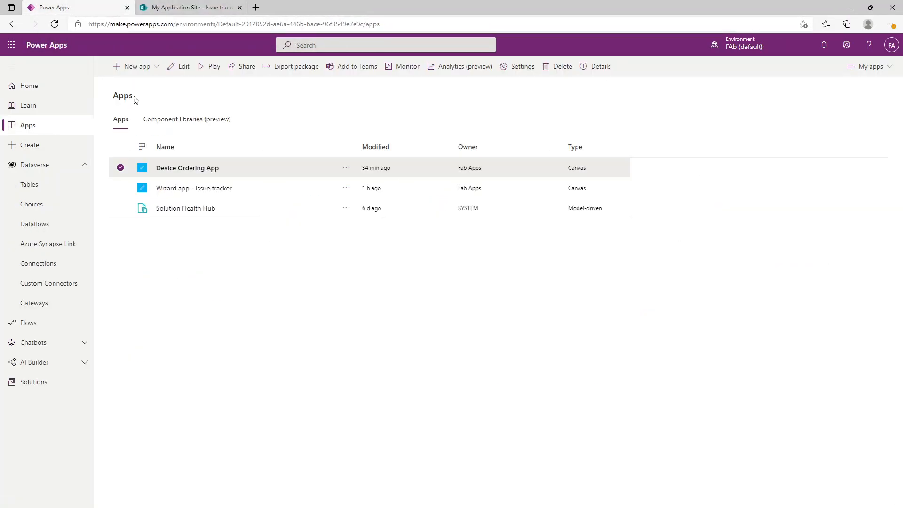
{"action": "left_click", "coordinate": [346, 168]}
{"action": "left_click", "coordinate": [359, 200]}
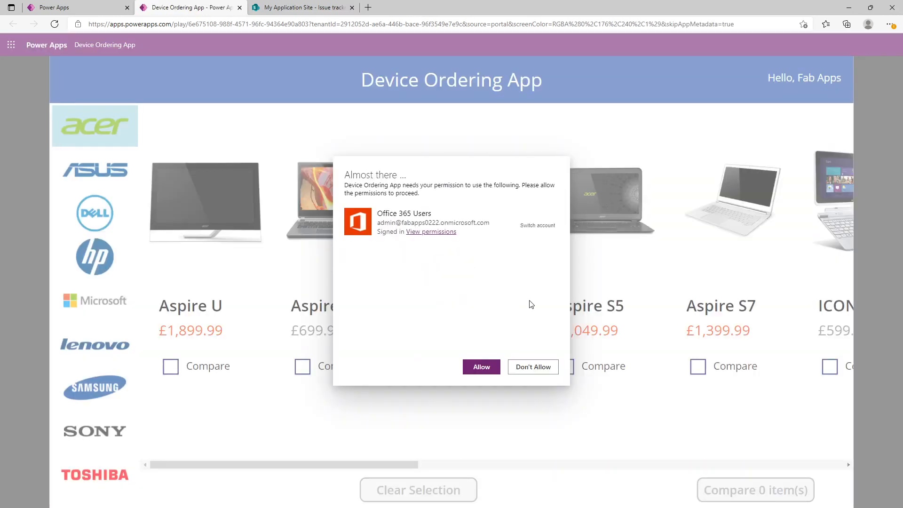
{"action": "left_click", "coordinate": [483, 370]}
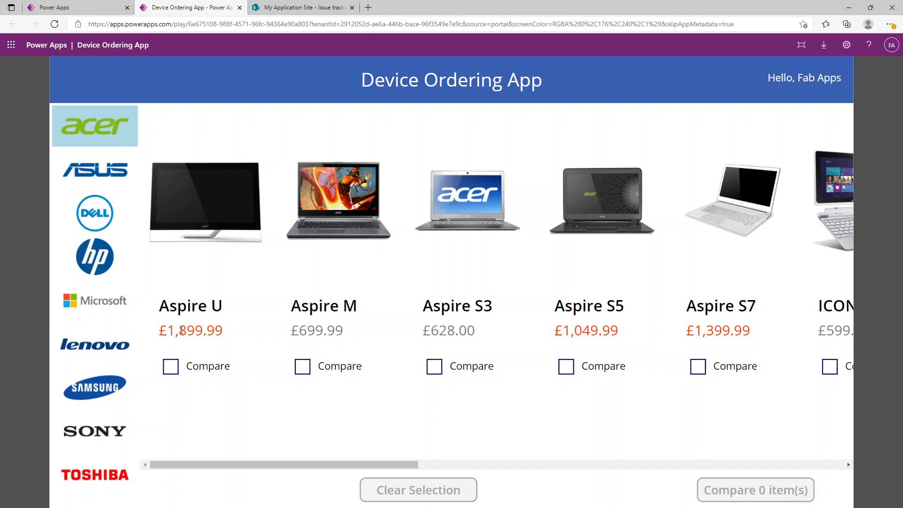
Step: Mark Aspire U, Aspire M and Aspire S3 for comparison and compare the three items
{"action": "left_click", "coordinate": [174, 366]}
{"action": "left_click", "coordinate": [302, 366]}
{"action": "left_click", "coordinate": [446, 372]}
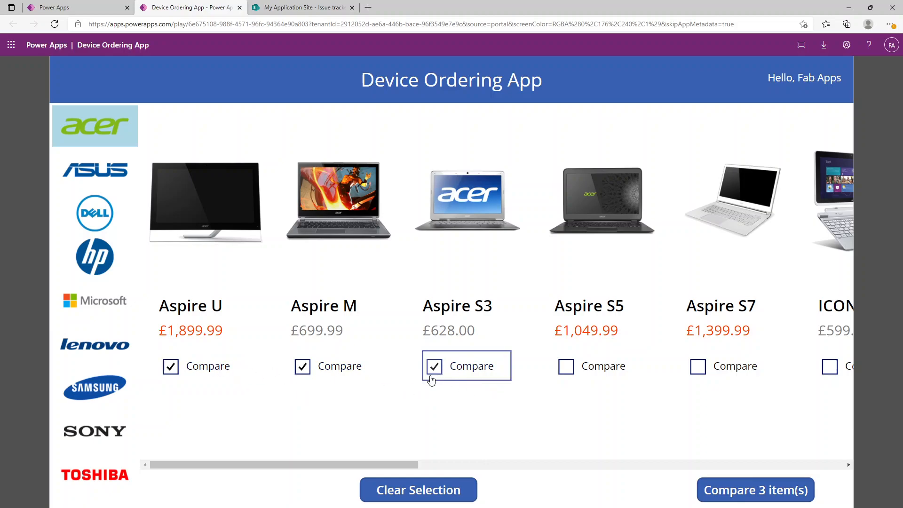
{"action": "left_click", "coordinate": [748, 489]}
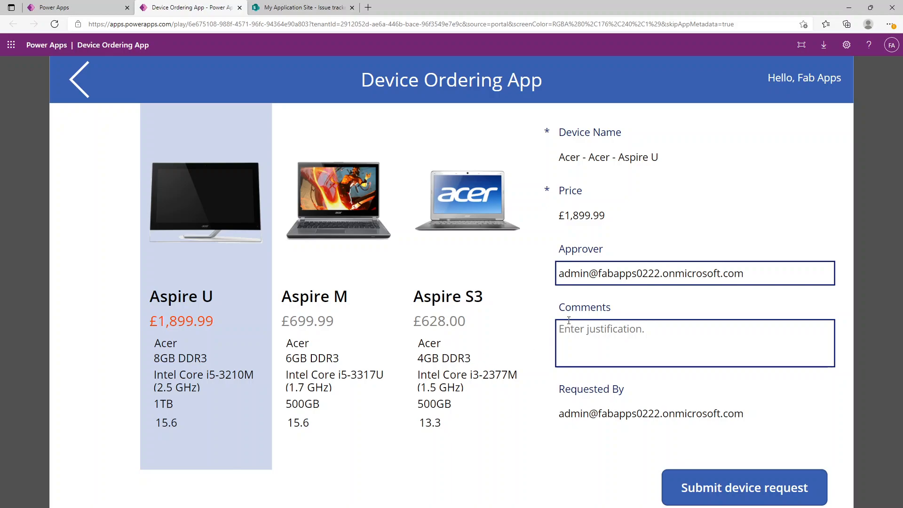
Step: Check the approver field of the device request and enter "ikyhshgdlk" in the comments
{"action": "left_click", "coordinate": [591, 277]}
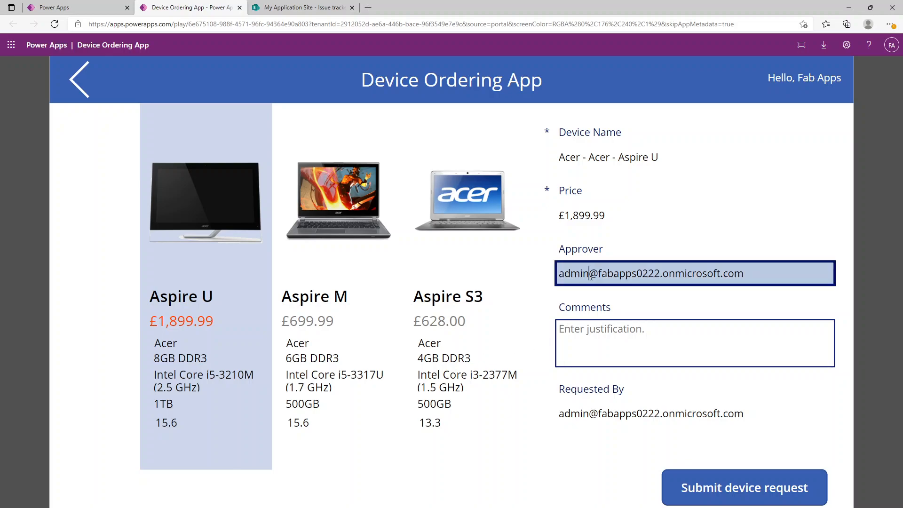
{"action": "left_click", "coordinate": [615, 276]}
{"action": "left_click", "coordinate": [662, 275]}
{"action": "left_click", "coordinate": [824, 276]}
{"action": "left_click", "coordinate": [734, 329]}
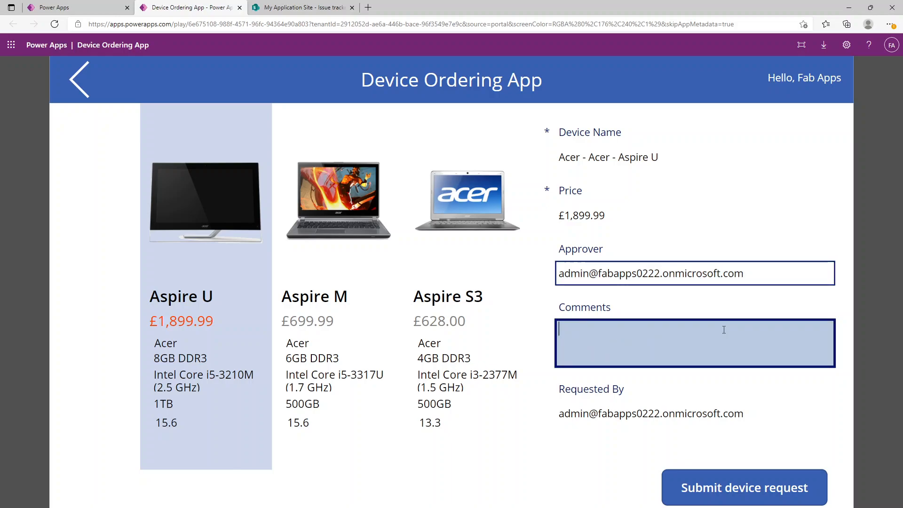
{"action": "type", "text": "ikyhshgdlk"}
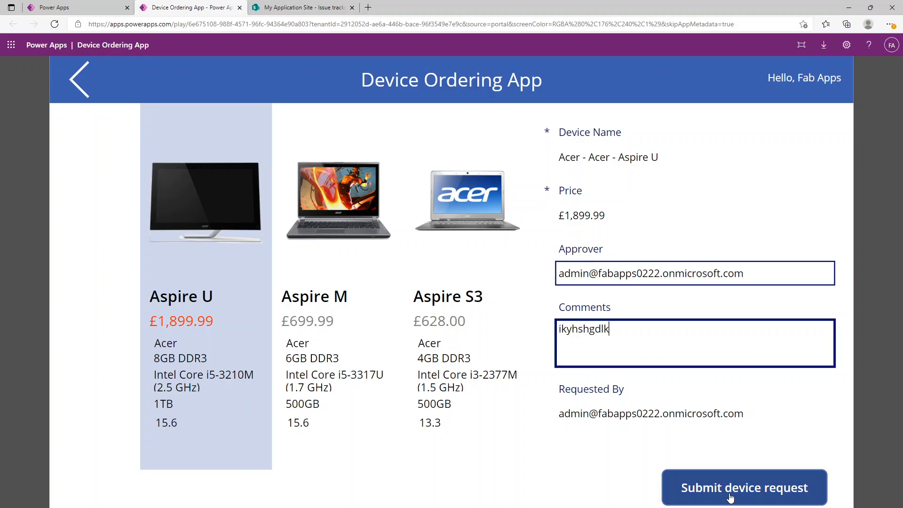
Step: Choose Aspire S3 as the requested device, submit the device request, and return to the device list
{"action": "left_click", "coordinate": [345, 300]}
{"action": "left_click", "coordinate": [412, 308]}
{"action": "left_click", "coordinate": [696, 476]}
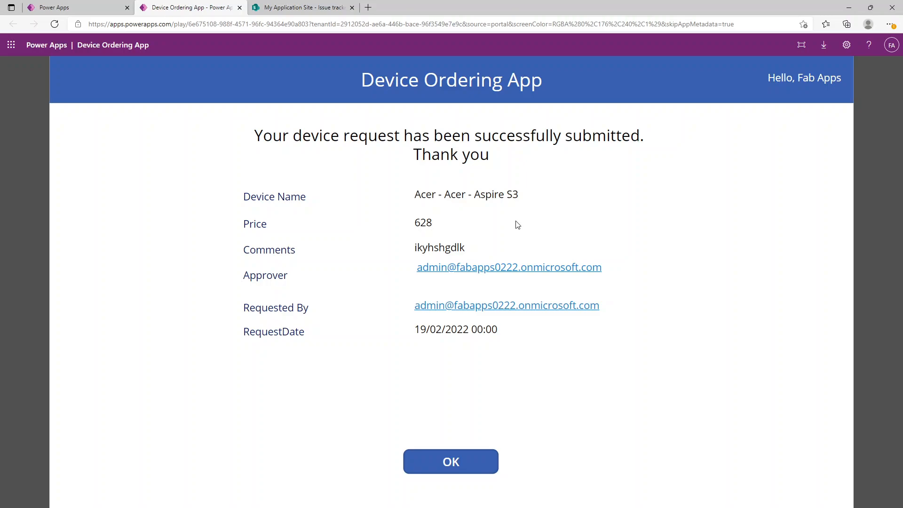
{"action": "left_click", "coordinate": [482, 459]}
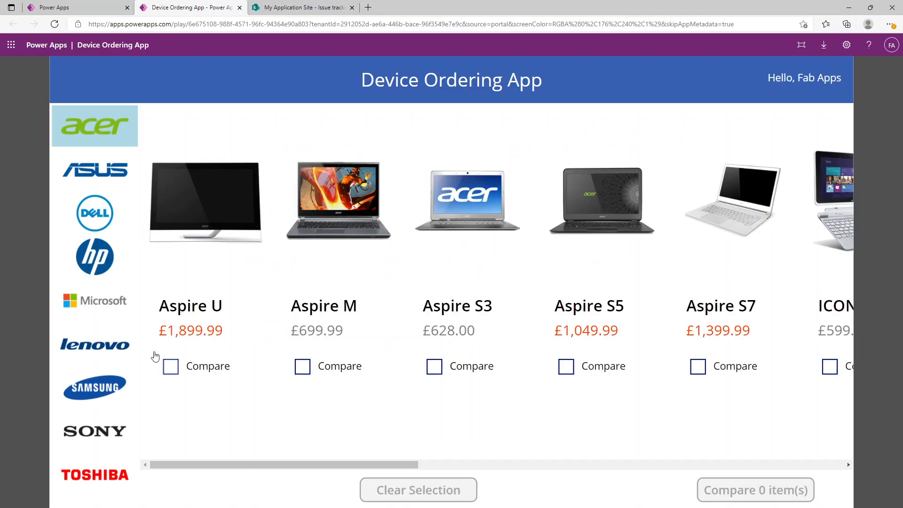
Step: Start a second comparison with Aspire U, Aspire M and Aspire S3
{"action": "left_click", "coordinate": [169, 366]}
{"action": "left_click", "coordinate": [302, 366]}
{"action": "left_click", "coordinate": [432, 368]}
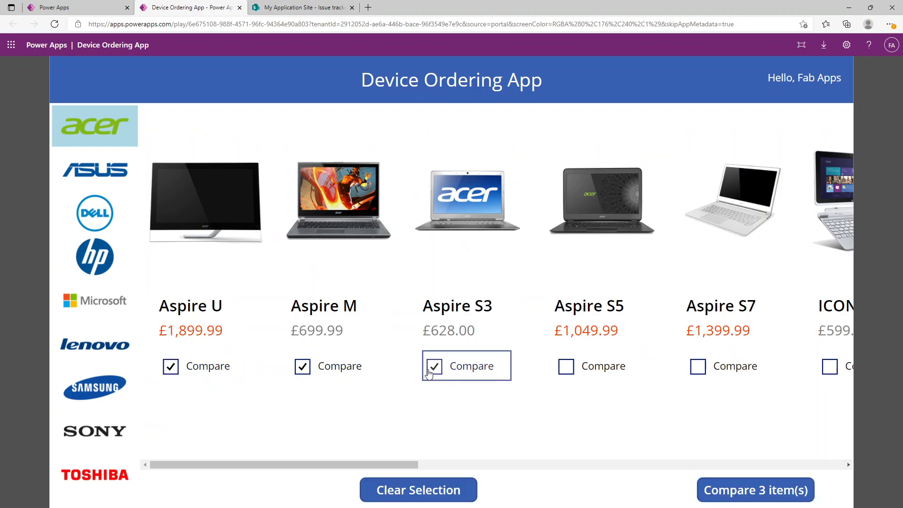
{"action": "left_click", "coordinate": [750, 490]}
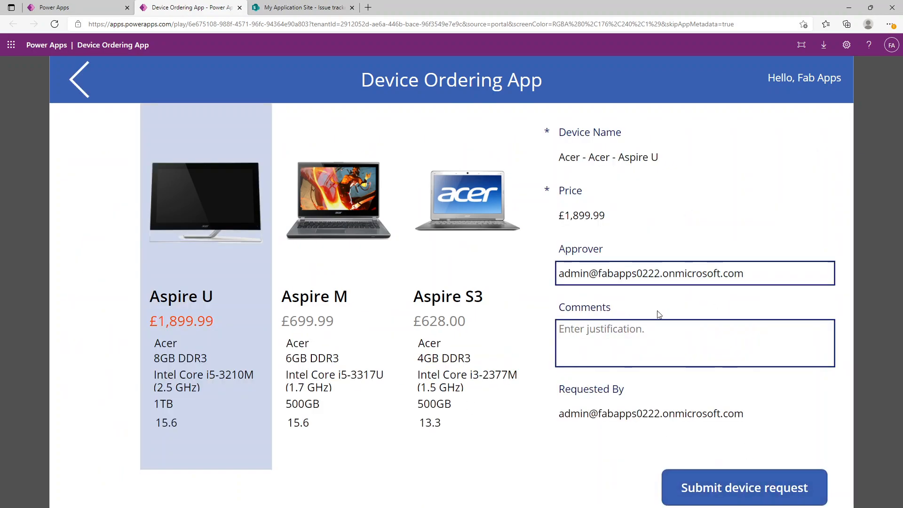
Step: Submit a second device request for Aspire S3 with the comment "ergerwg", and return to the device list
{"action": "left_click", "coordinate": [641, 340]}
{"action": "type", "text": "ergerwg"}
{"action": "left_click", "coordinate": [452, 359]}
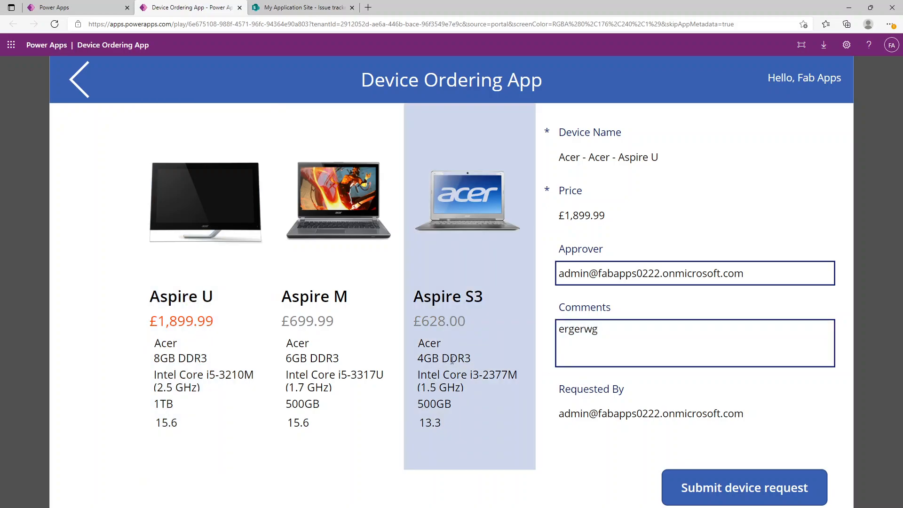
{"action": "left_click", "coordinate": [746, 489]}
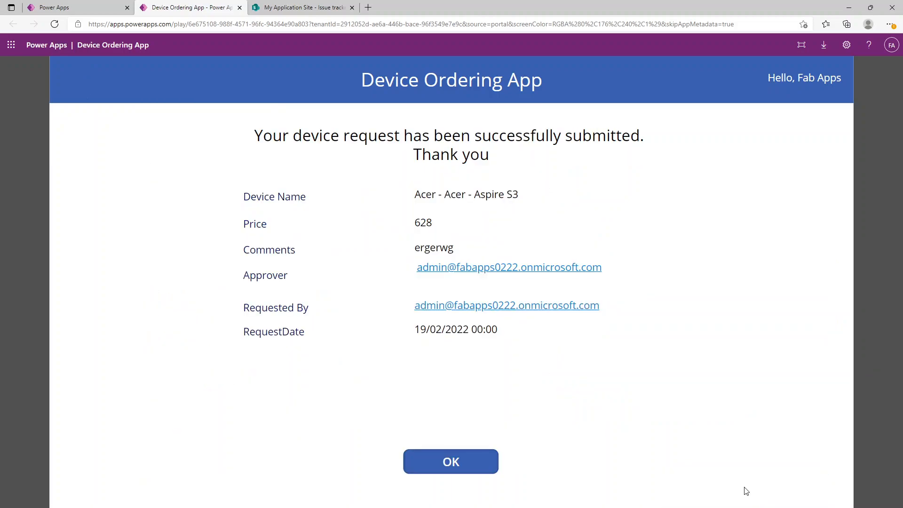
{"action": "left_click", "coordinate": [478, 458]}
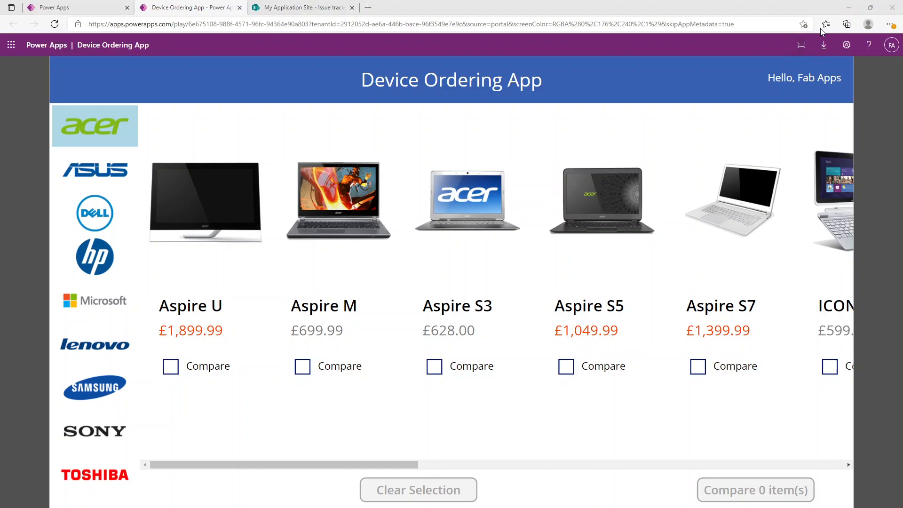
Step: Switch to the Microsoft Dataverse lab manual in Adobe Acrobat Reader to view its exercise list, and go back to the Hands-on-lab 2 slides
{"action": "left_click", "coordinate": [850, 9]}
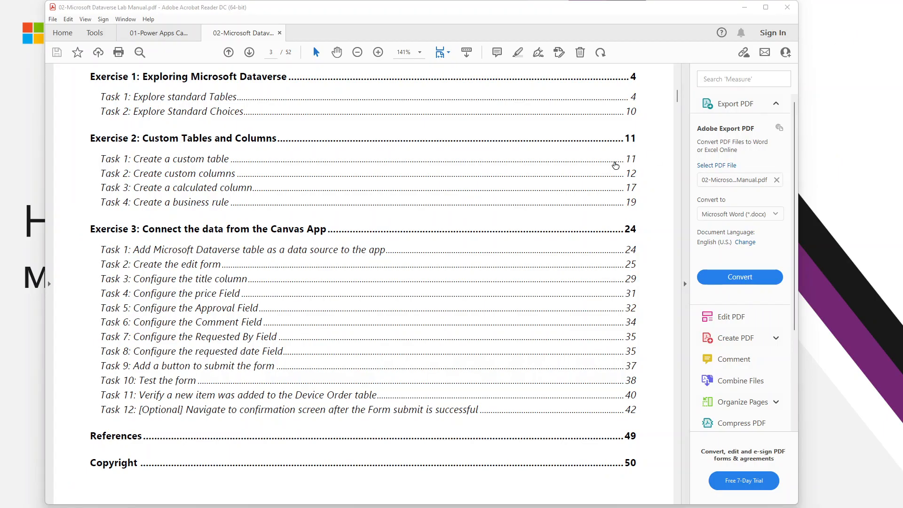
{"action": "left_click", "coordinate": [742, 8]}
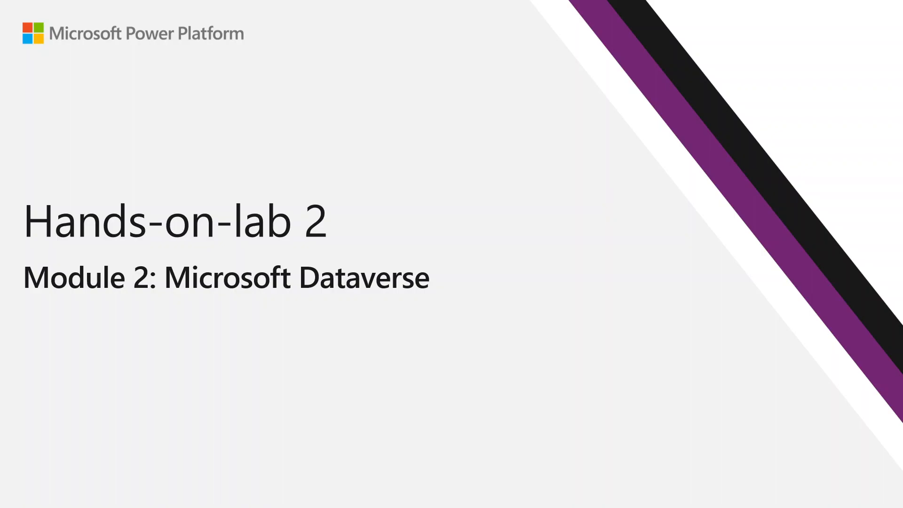
{"action": "key", "text": "Right"}
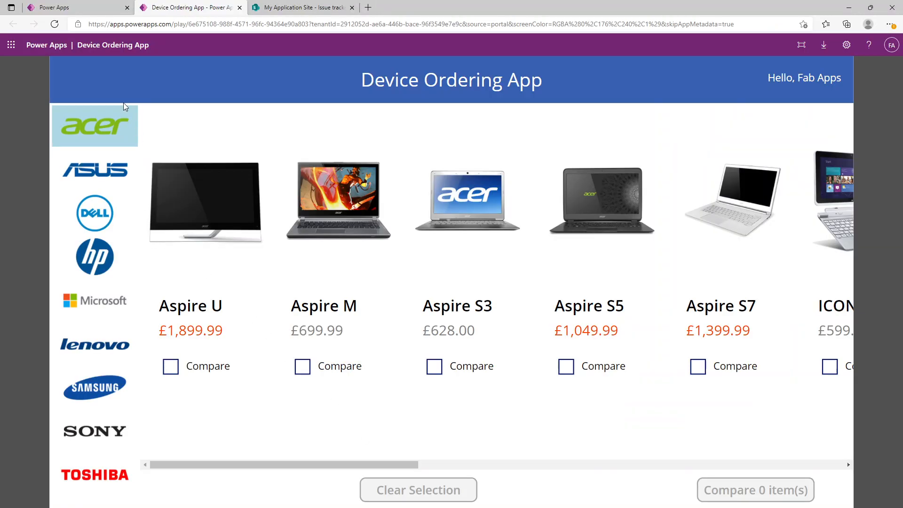
Step: Switch back to Power Apps, open the Device Order table in Dataverse, and examine its column list and the Device Order column
{"action": "left_click", "coordinate": [89, 10]}
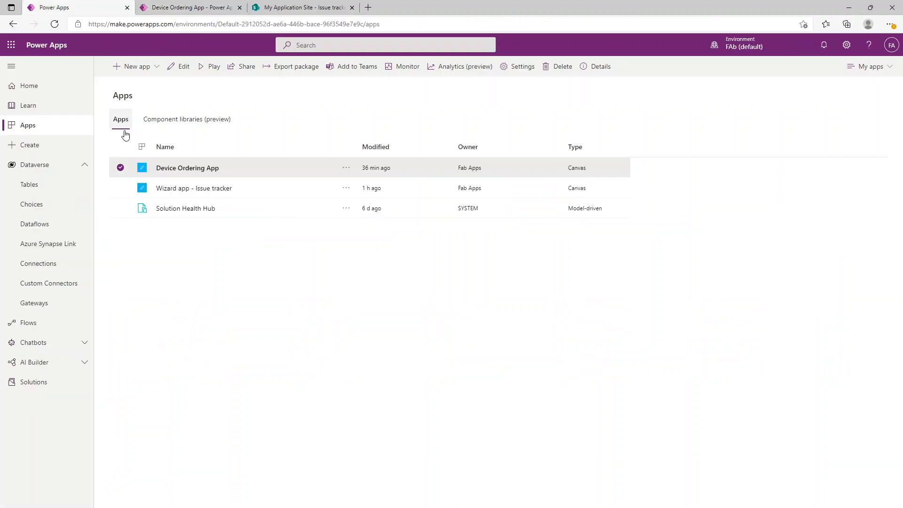
{"action": "left_click", "coordinate": [52, 193]}
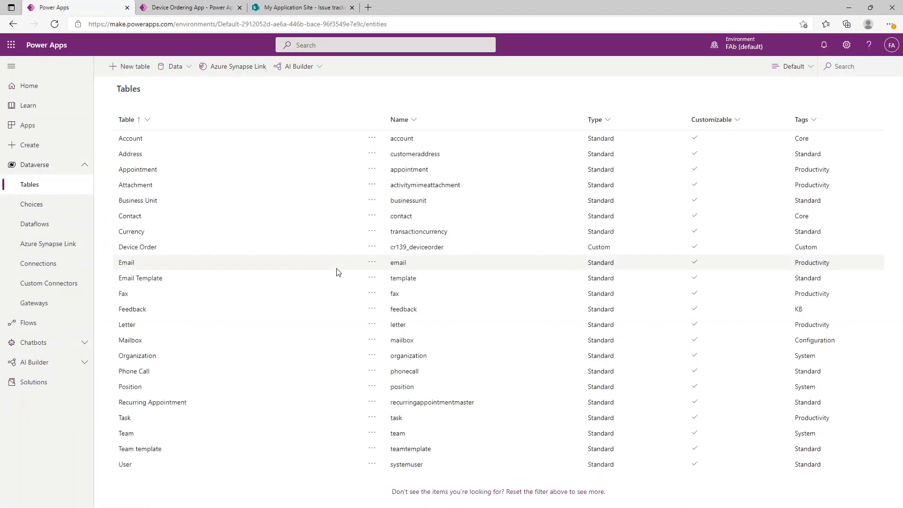
{"action": "left_click", "coordinate": [160, 246]}
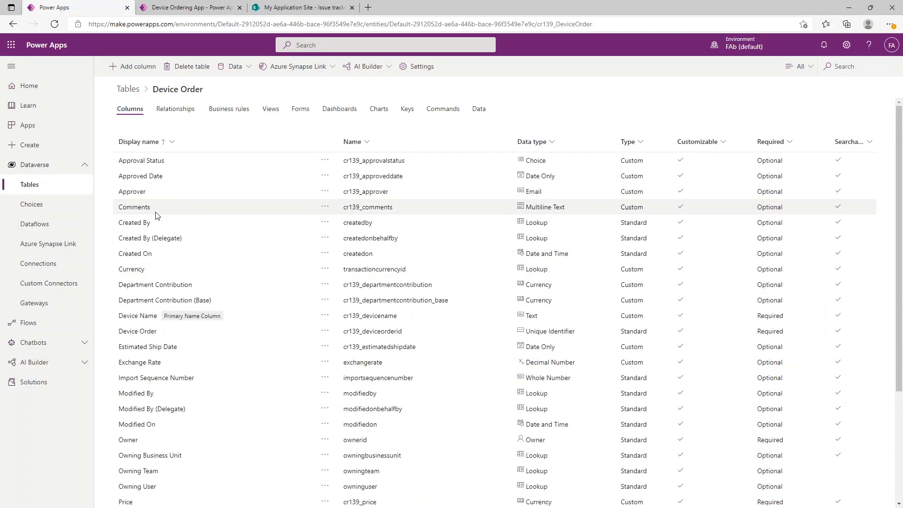
{"action": "left_click", "coordinate": [137, 331]}
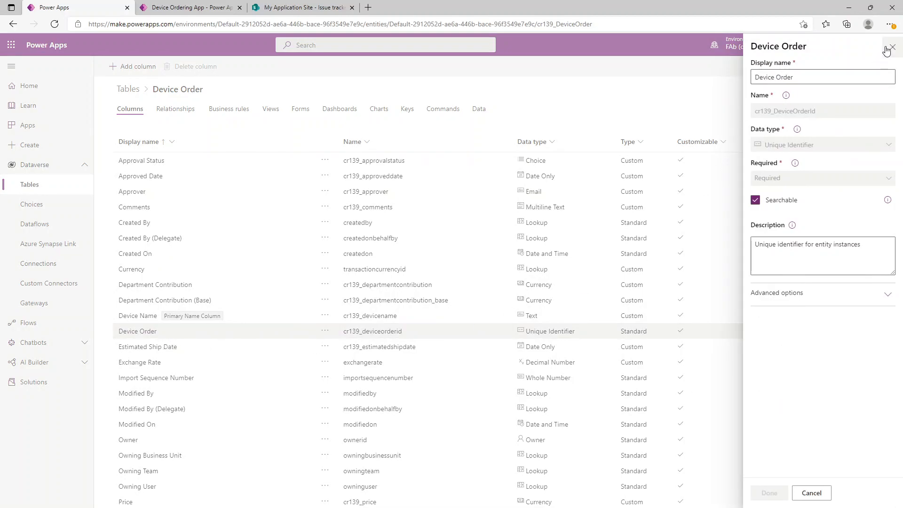
{"action": "left_click", "coordinate": [892, 48]}
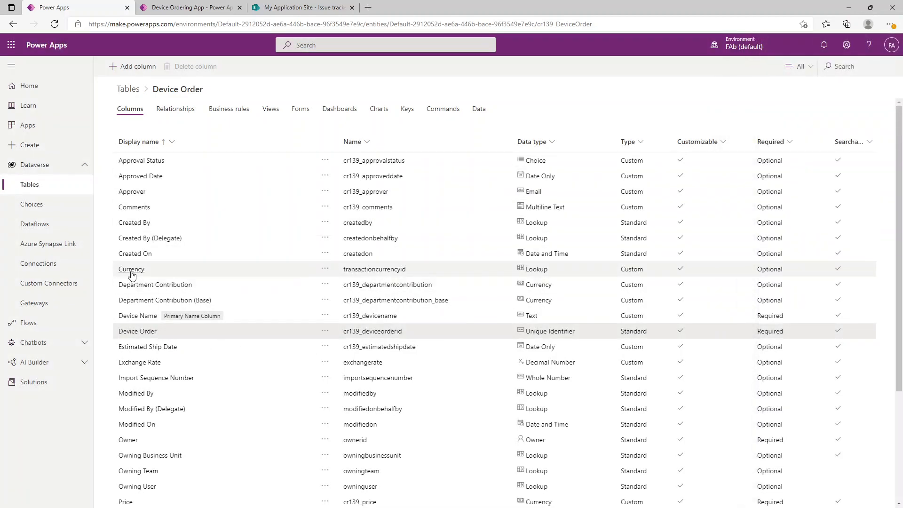
{"action": "scroll", "coordinate": [133, 272], "scroll_direction": "down", "scroll_amount": 3}
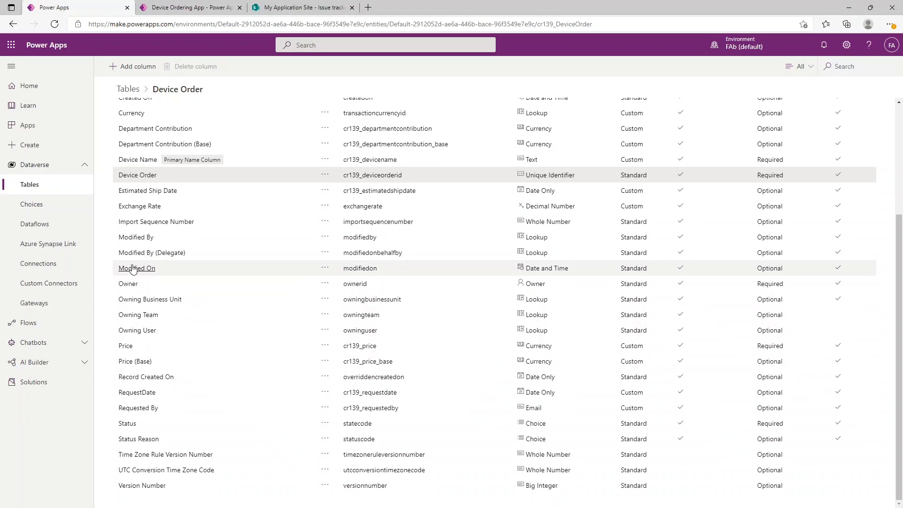
{"action": "scroll", "coordinate": [141, 221], "scroll_direction": "up", "scroll_amount": 3}
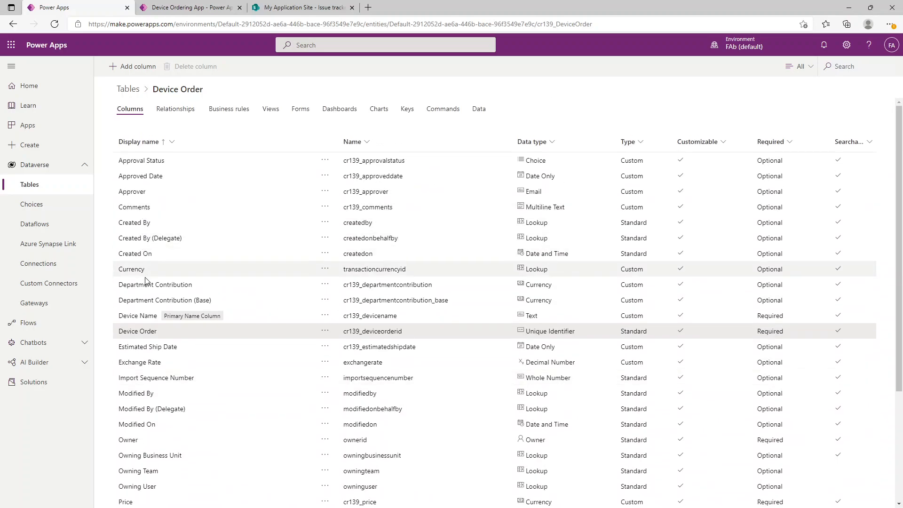
Step: Examine the properties of the Department Contribution column and the data type options of the Device Name column, leaving both as they are
{"action": "left_click", "coordinate": [155, 285]}
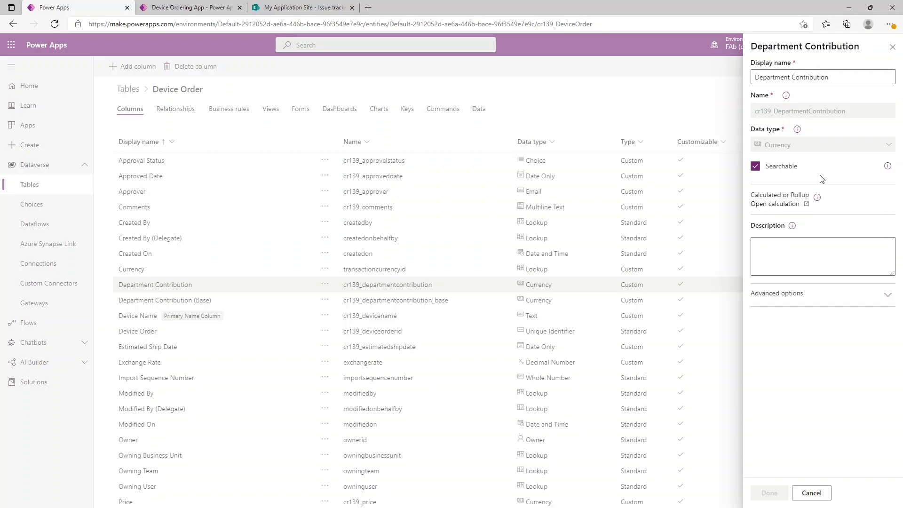
{"action": "left_click", "coordinate": [892, 47]}
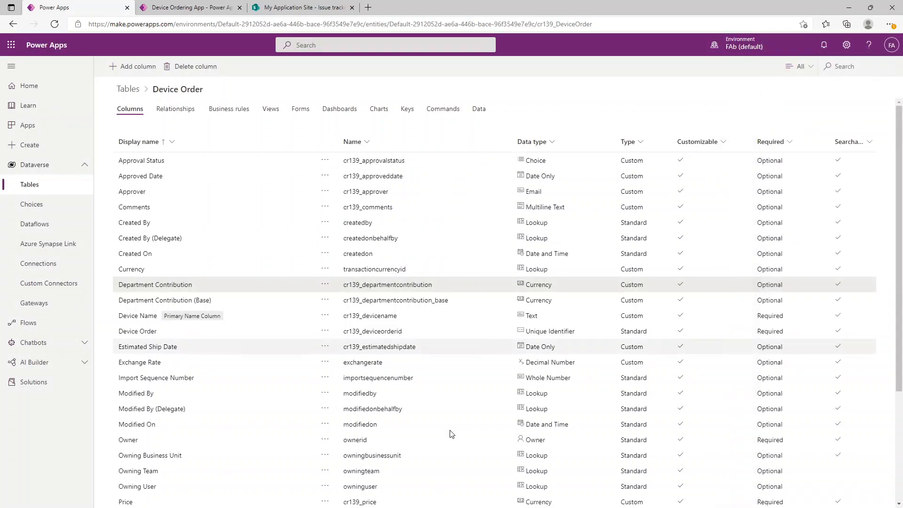
{"action": "left_click", "coordinate": [142, 318]}
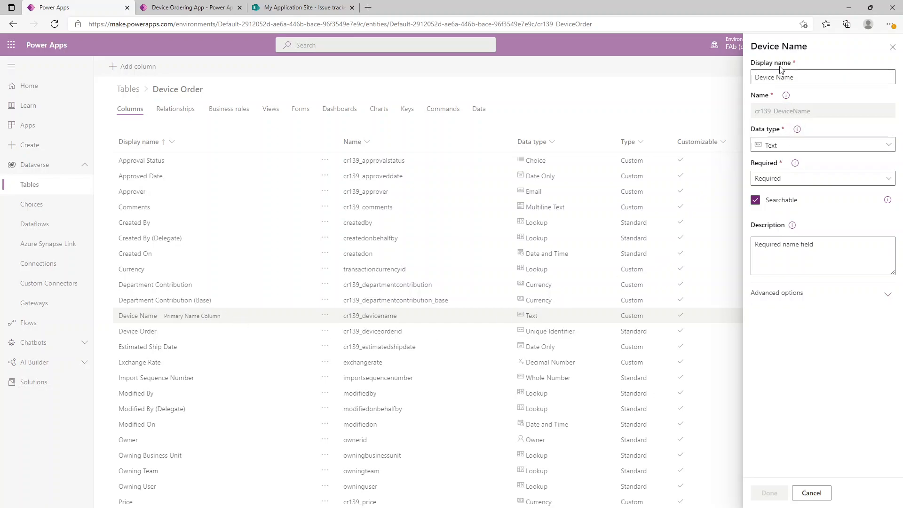
{"action": "left_click", "coordinate": [792, 148]}
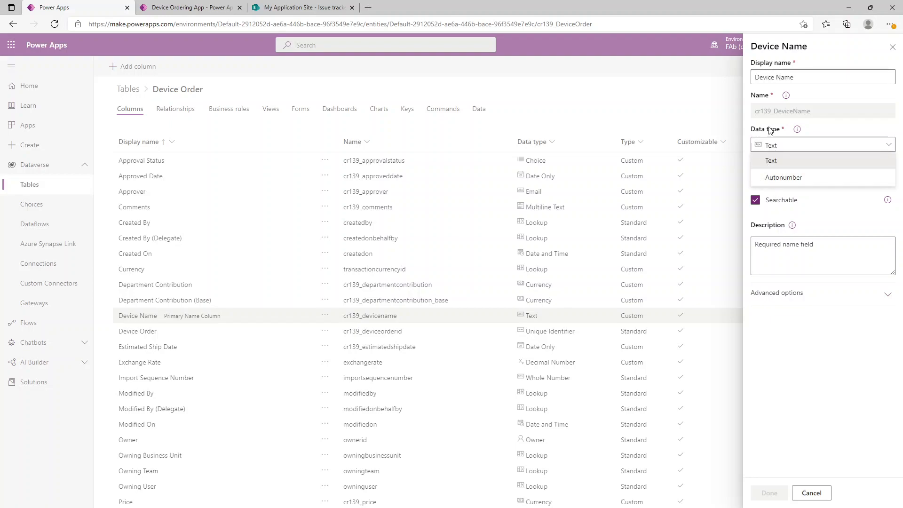
{"action": "left_click", "coordinate": [776, 148]}
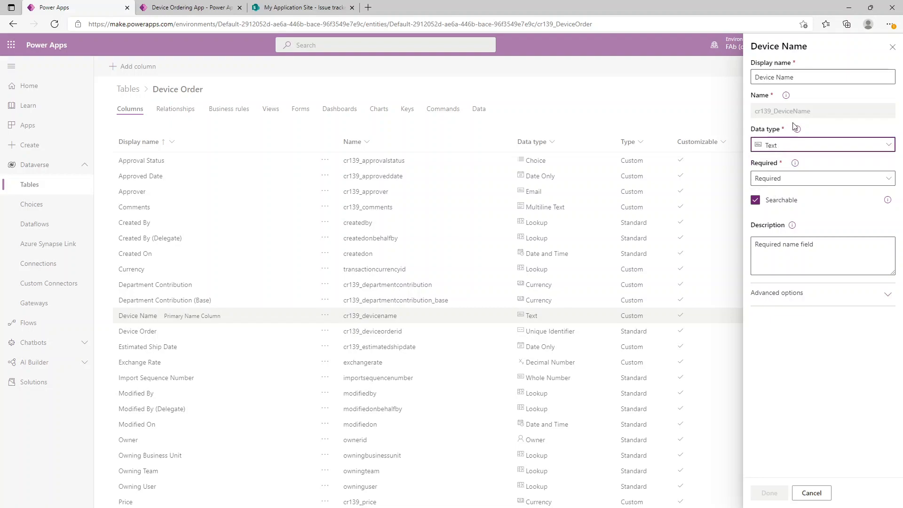
{"action": "left_click", "coordinate": [892, 48]}
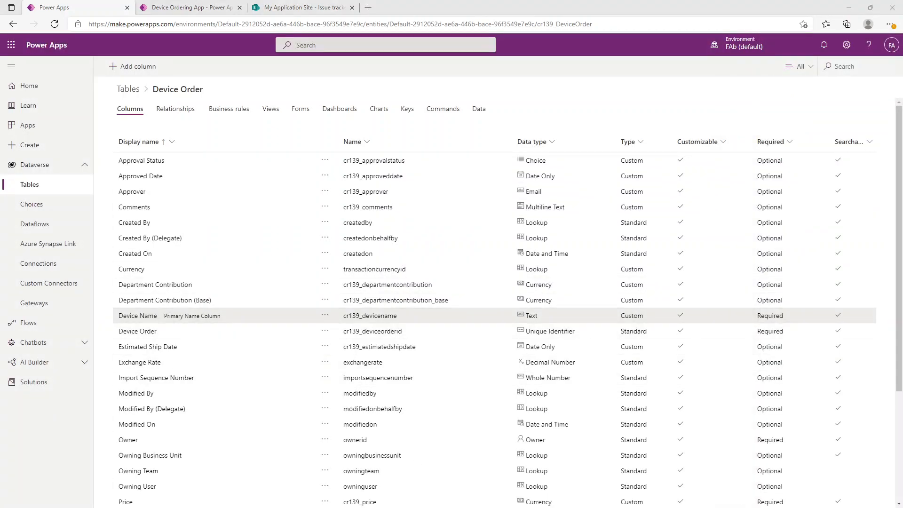
Step: Examine the Approval Status column's properties without changes, and open the business rules of the Device Order table
{"action": "left_click", "coordinate": [149, 164]}
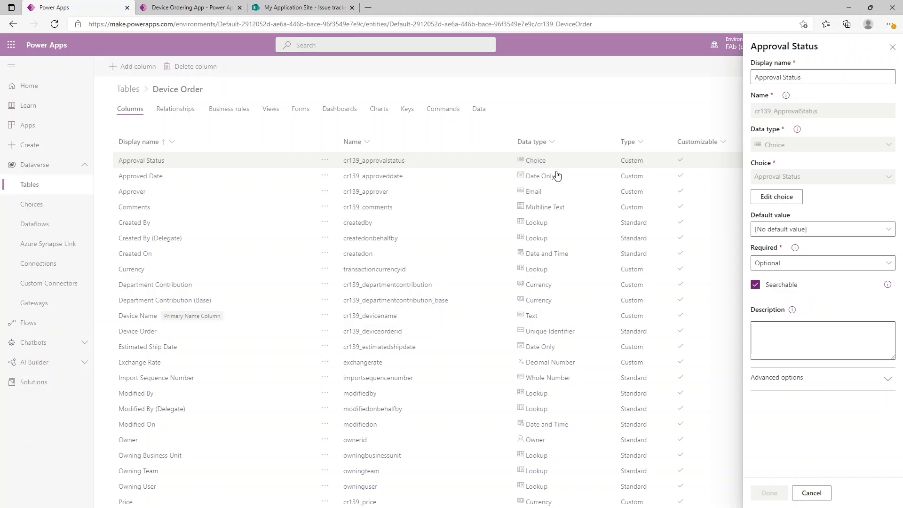
{"action": "left_click", "coordinate": [811, 495]}
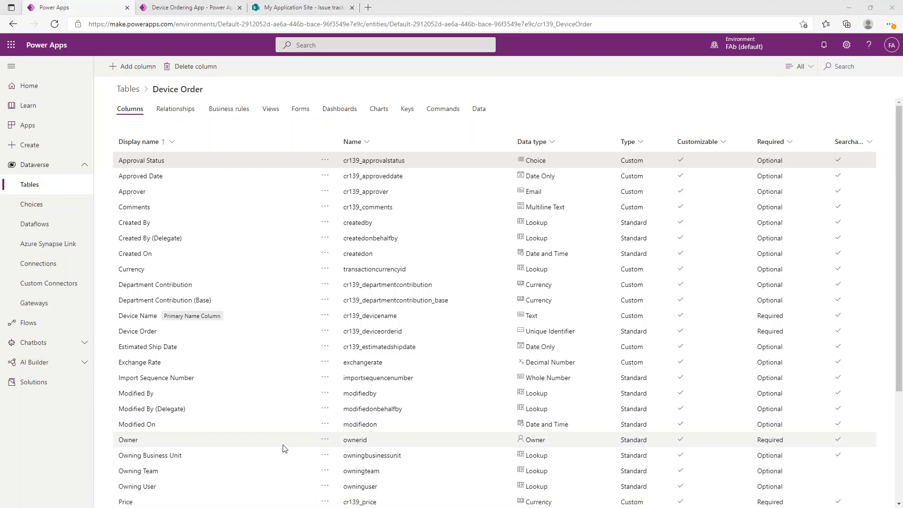
{"action": "scroll", "coordinate": [224, 309], "scroll_direction": "down", "scroll_amount": 1}
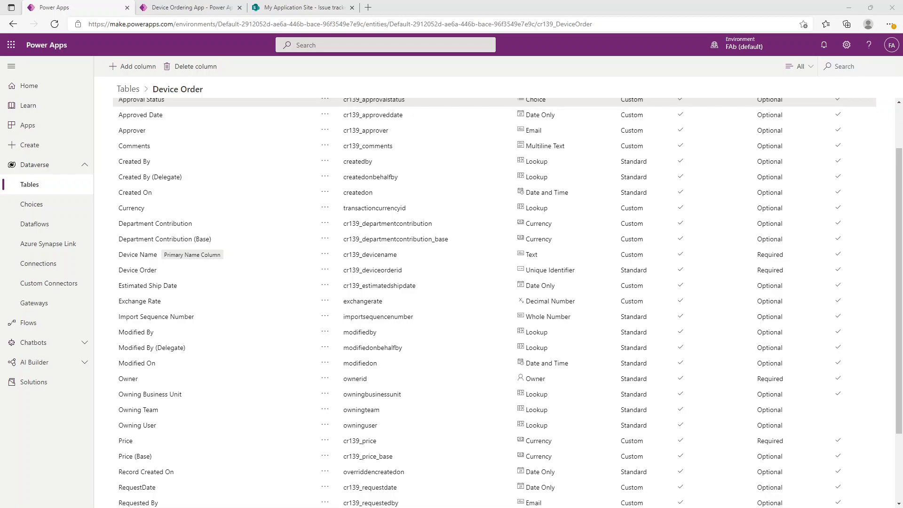
{"action": "scroll", "coordinate": [287, 264], "scroll_direction": "up", "scroll_amount": 2}
{"action": "left_click", "coordinate": [231, 112]}
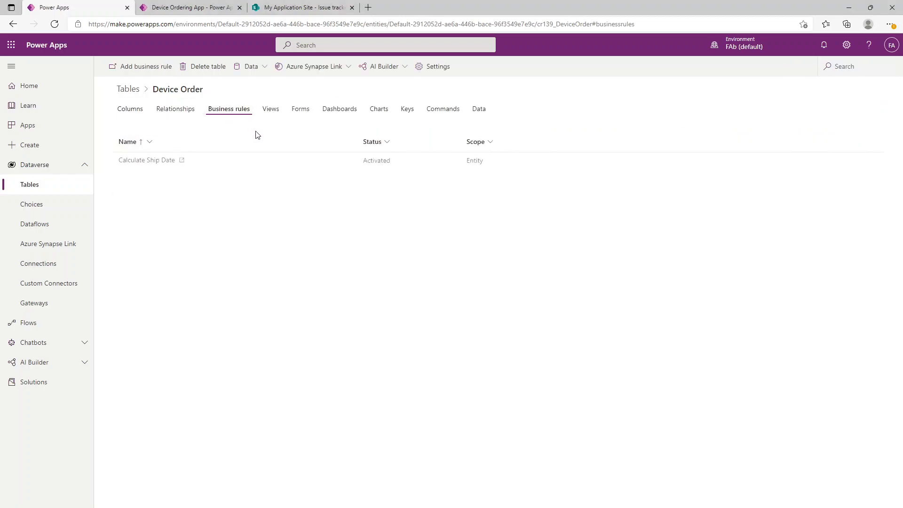
Step: Open the Calculate Ship Date business rule and examine the properties of its Check Ship Date condition and Set Estimated Ship Date action
{"action": "left_click", "coordinate": [157, 161]}
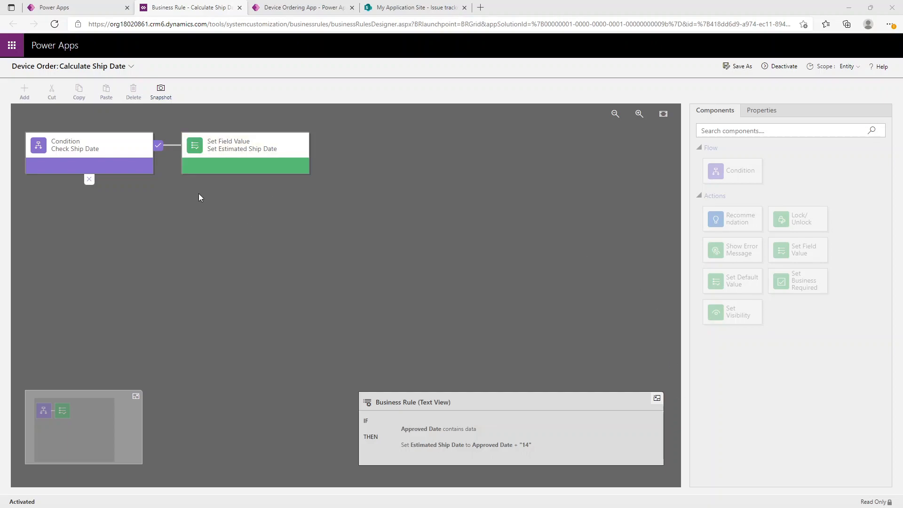
{"action": "left_click", "coordinate": [111, 151]}
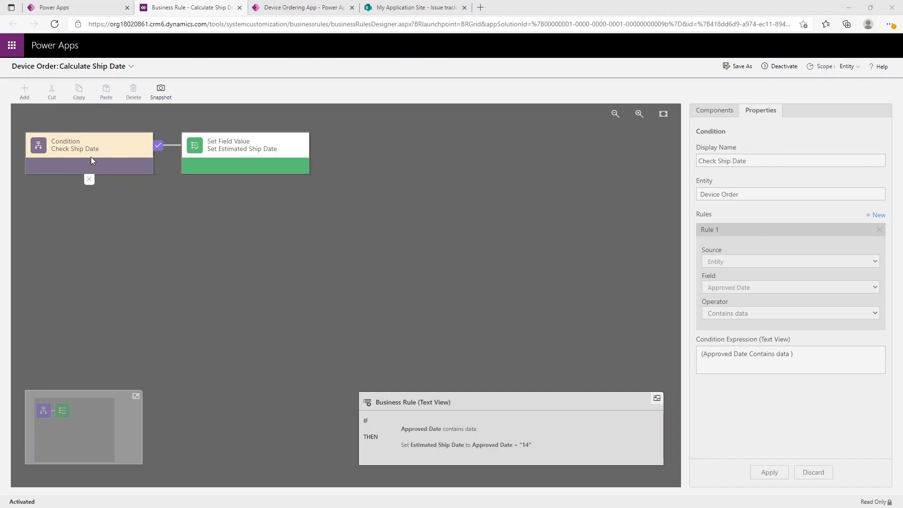
{"action": "left_click", "coordinate": [214, 150]}
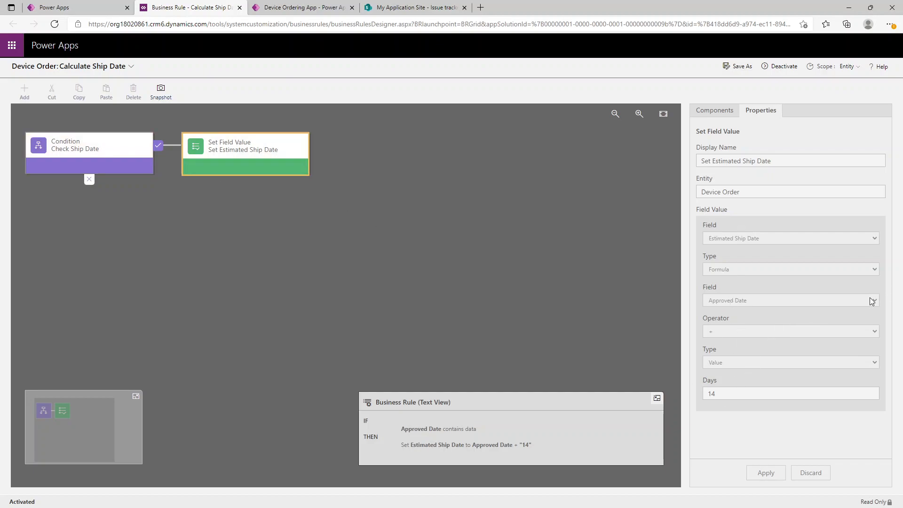
{"action": "left_click", "coordinate": [86, 151]}
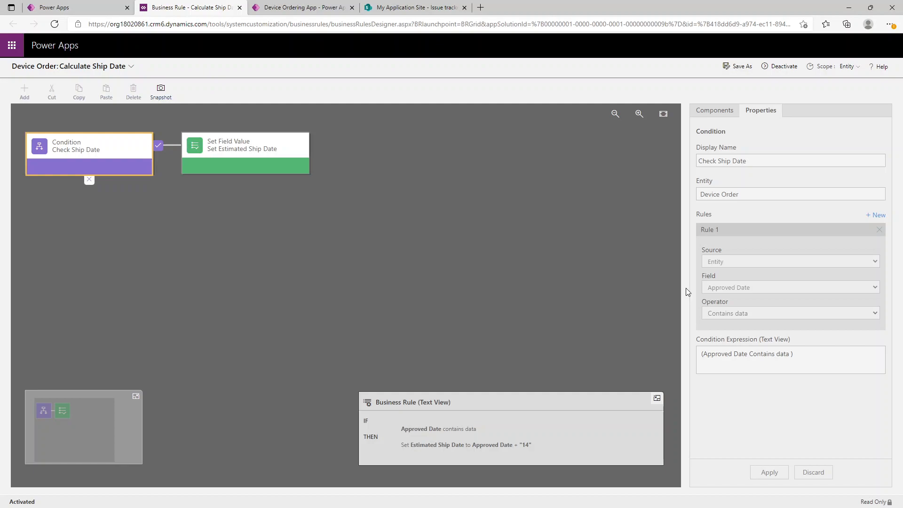
{"action": "left_click", "coordinate": [286, 163]}
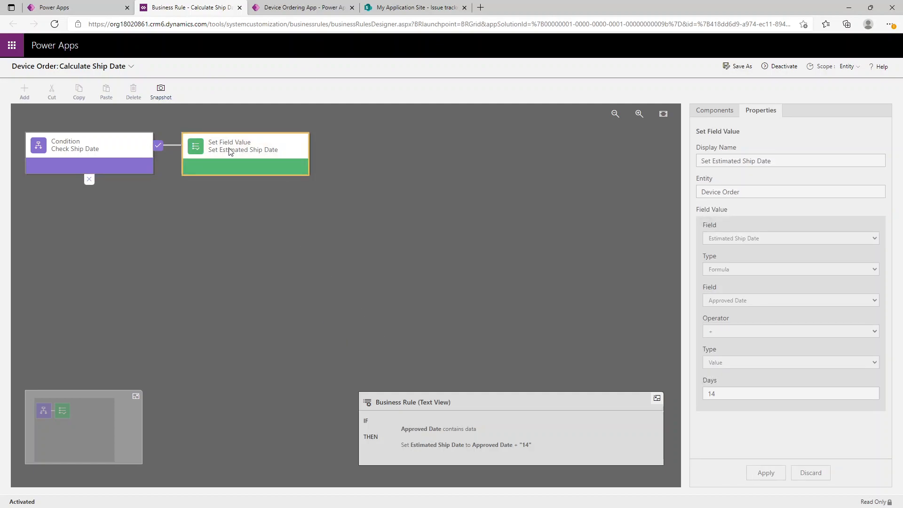
{"action": "left_click", "coordinate": [90, 152]}
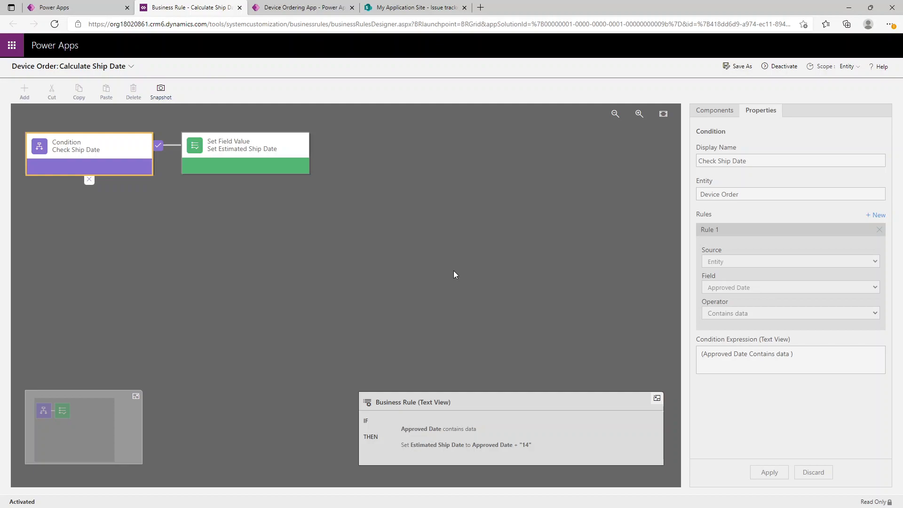
{"action": "left_click", "coordinate": [250, 167]}
{"action": "left_click", "coordinate": [88, 170]}
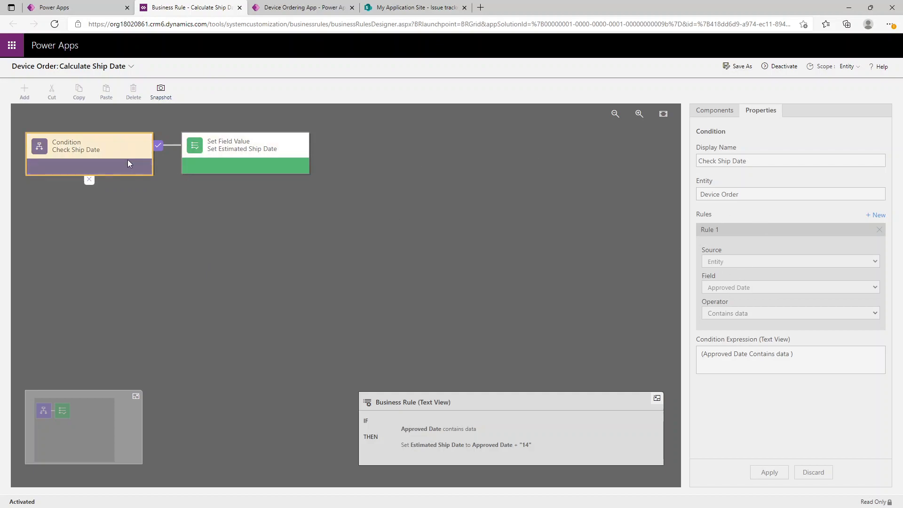
Step: View the rule's deactivation confirmation and cancel it, then close the rule designer and return to the Device Order business rules list
{"action": "left_click", "coordinate": [782, 66]}
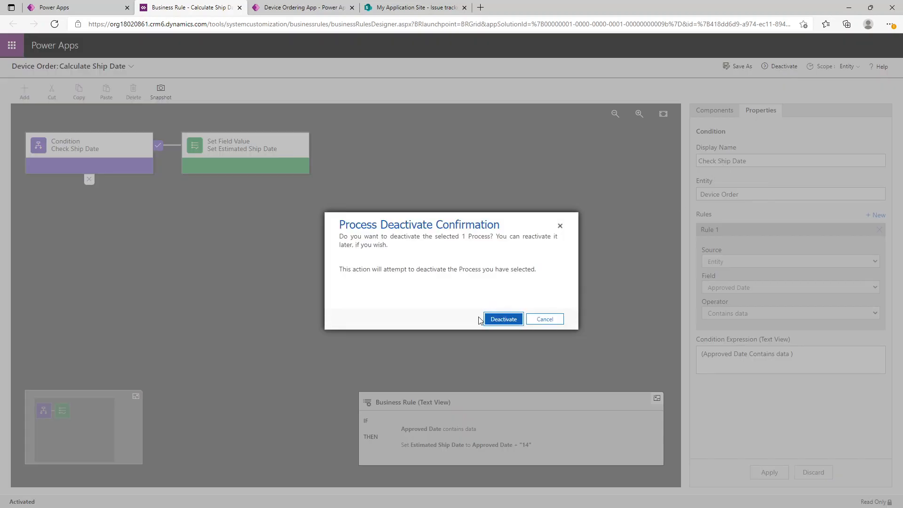
{"action": "left_click", "coordinate": [566, 319]}
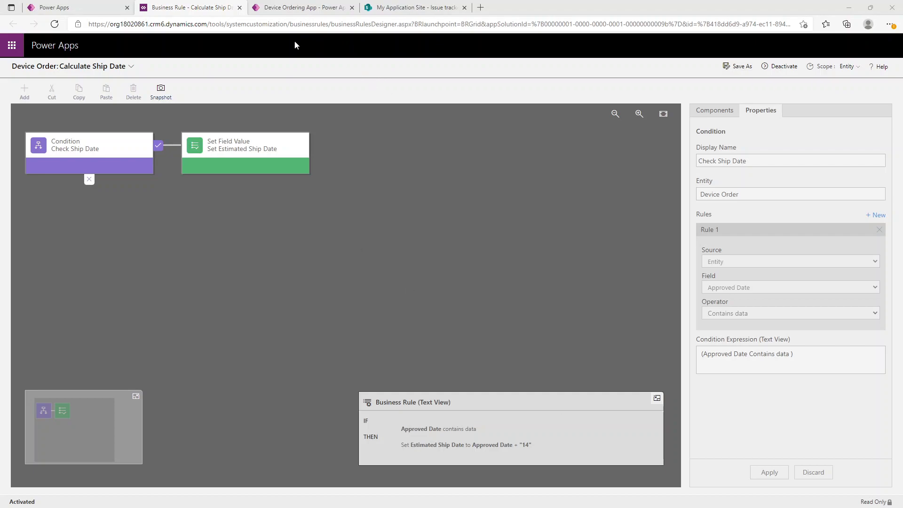
{"action": "left_click", "coordinate": [238, 10]}
{"action": "left_click", "coordinate": [239, 9]}
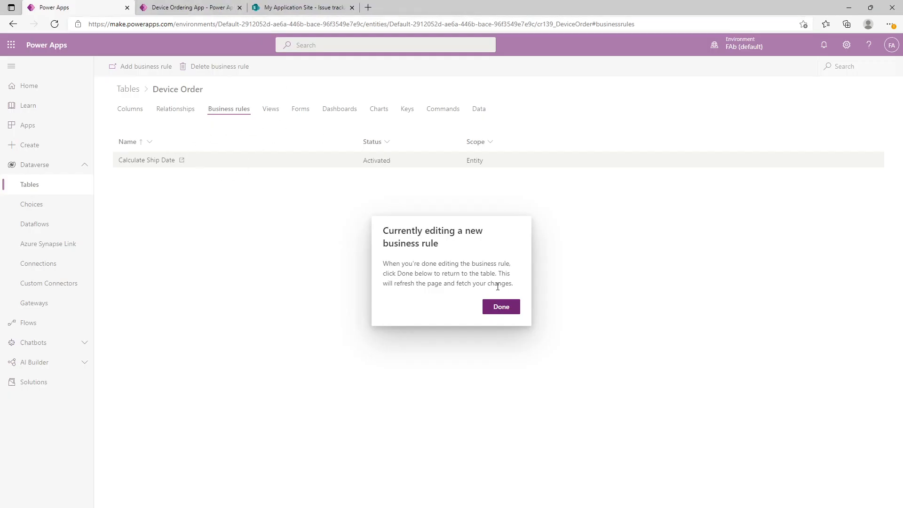
{"action": "left_click", "coordinate": [500, 309]}
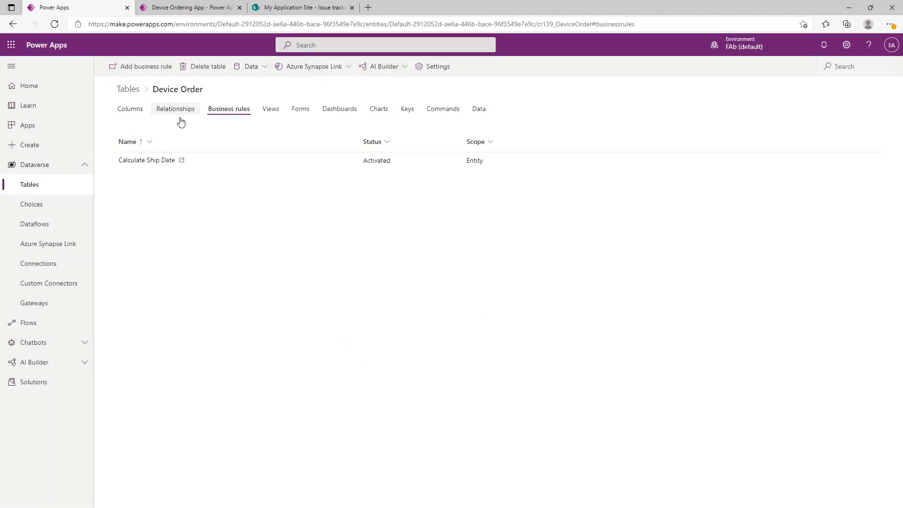
Step: Launch Power Apps from the running Device Ordering App and open that app for editing from the apps list
{"action": "left_click", "coordinate": [181, 7]}
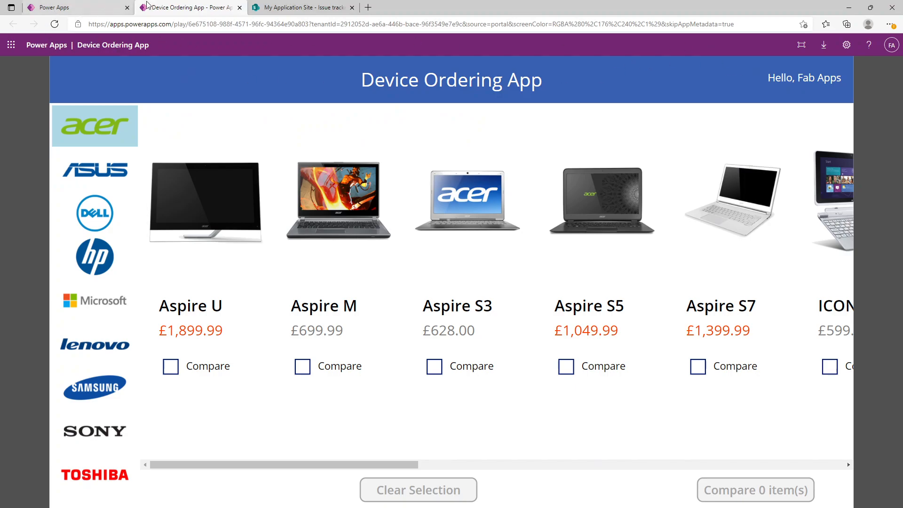
{"action": "left_click", "coordinate": [11, 45]}
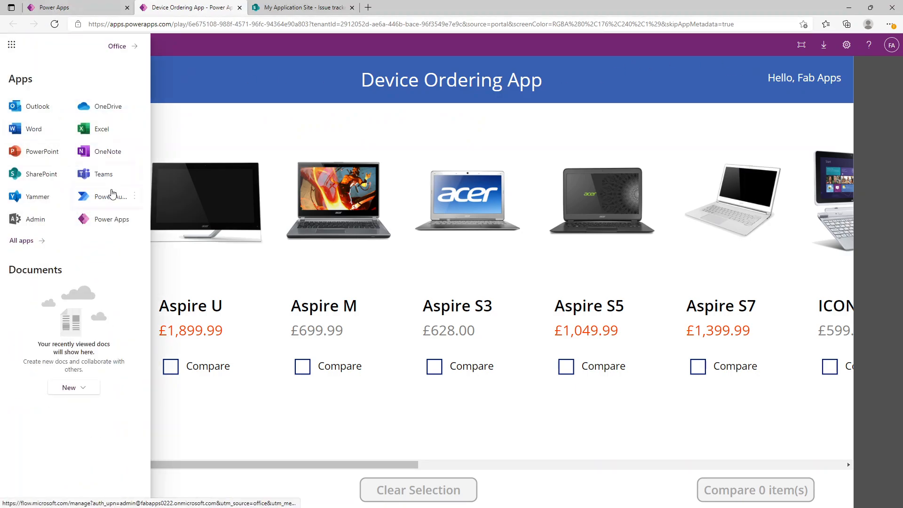
{"action": "left_click", "coordinate": [108, 219]}
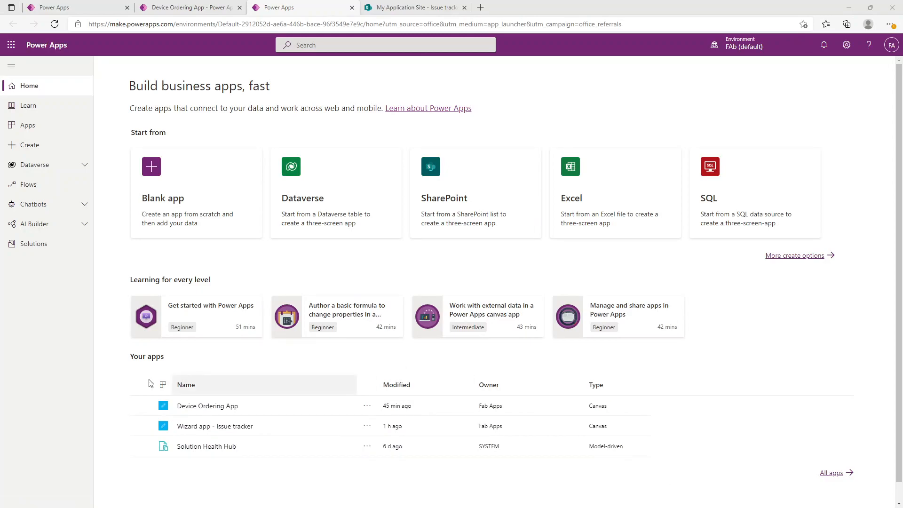
{"action": "left_click", "coordinate": [37, 126]}
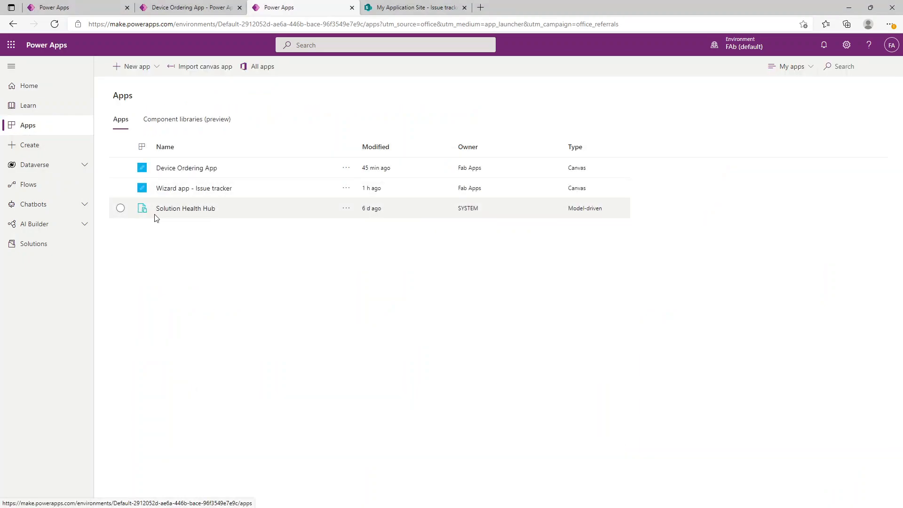
{"action": "left_click", "coordinate": [346, 168]}
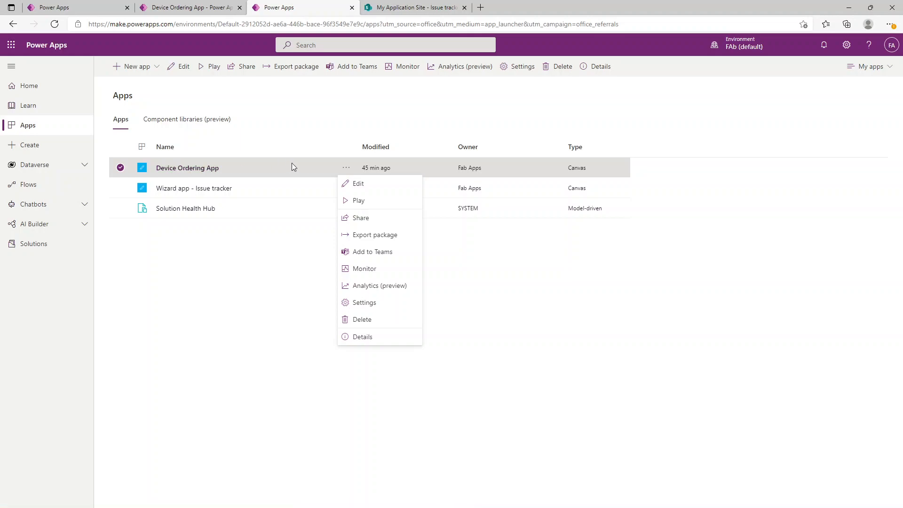
{"action": "left_click", "coordinate": [348, 168]}
{"action": "left_click", "coordinate": [347, 168]}
{"action": "left_click", "coordinate": [359, 184]}
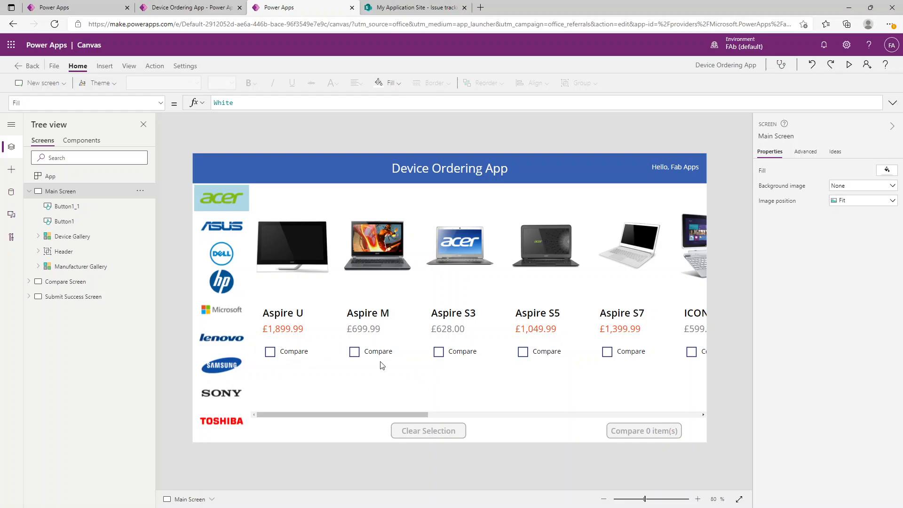
Step: Examine the OnVisible formula of the Compare Screen, leaving it as it is
{"action": "left_click", "coordinate": [85, 283]}
{"action": "left_click", "coordinate": [161, 102]}
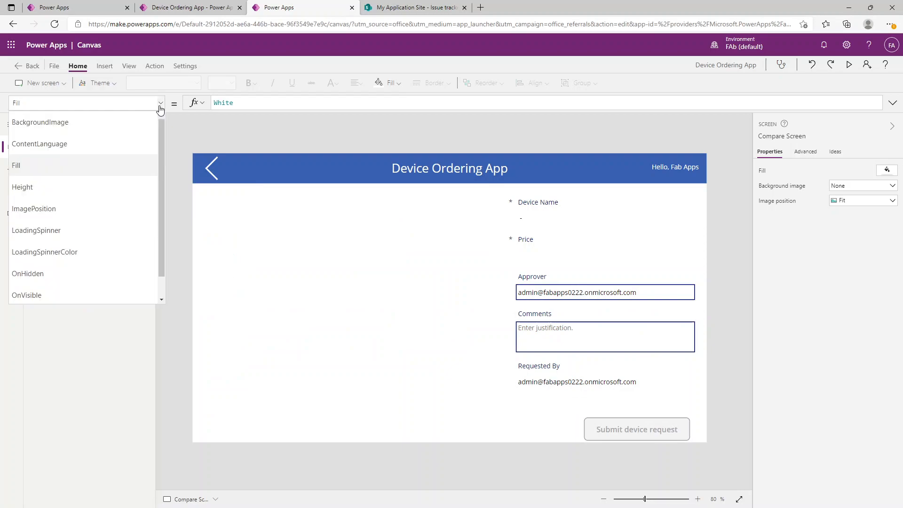
{"action": "scroll", "coordinate": [85, 208], "scroll_direction": "down", "scroll_amount": 1}
{"action": "left_click", "coordinate": [67, 270]}
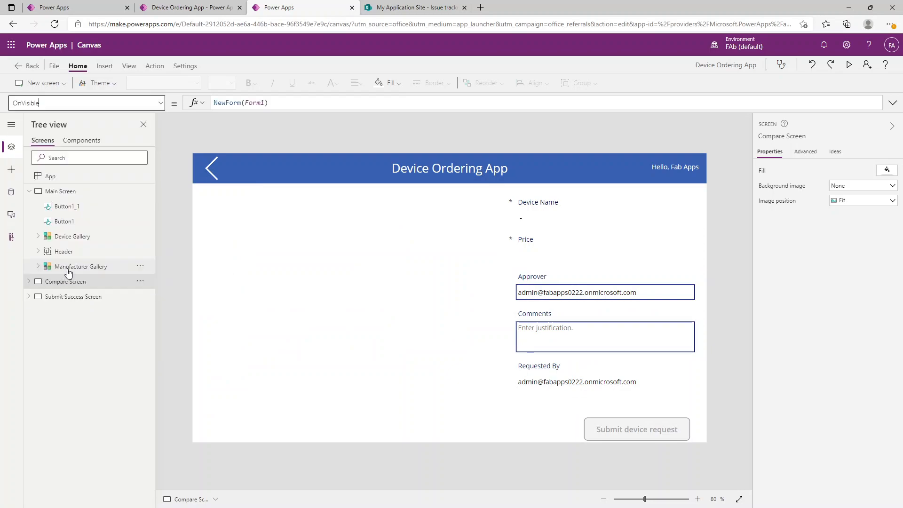
{"action": "left_click_drag", "start_coordinate": [275, 102], "coordinate": [195, 109]}
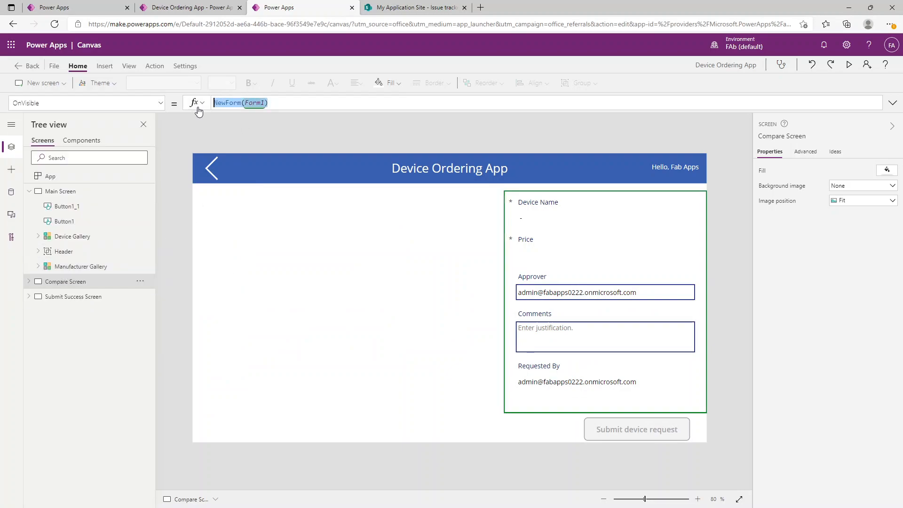
{"action": "left_click", "coordinate": [299, 134]}
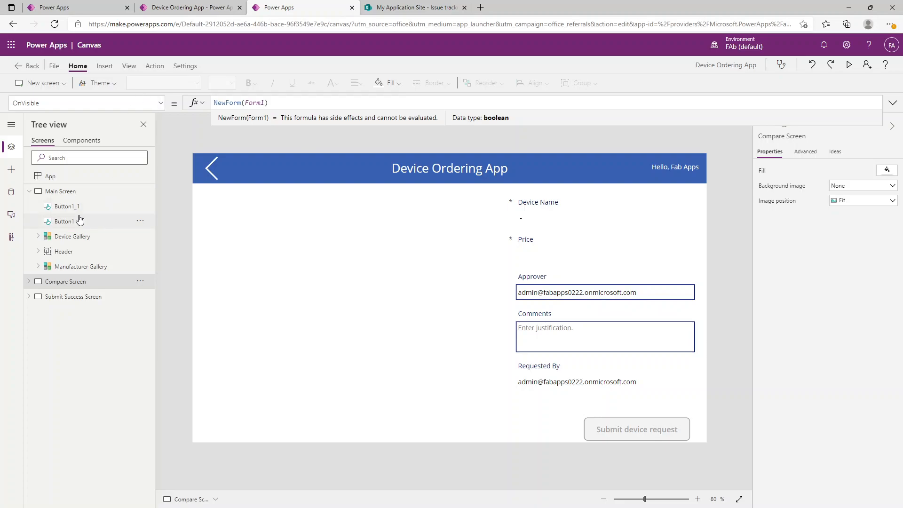
Step: Test the Main Screen on the editing canvas by marking Aspire U, Aspire M and Aspire S3 for comparison and opening their comparison
{"action": "left_click", "coordinate": [85, 193]}
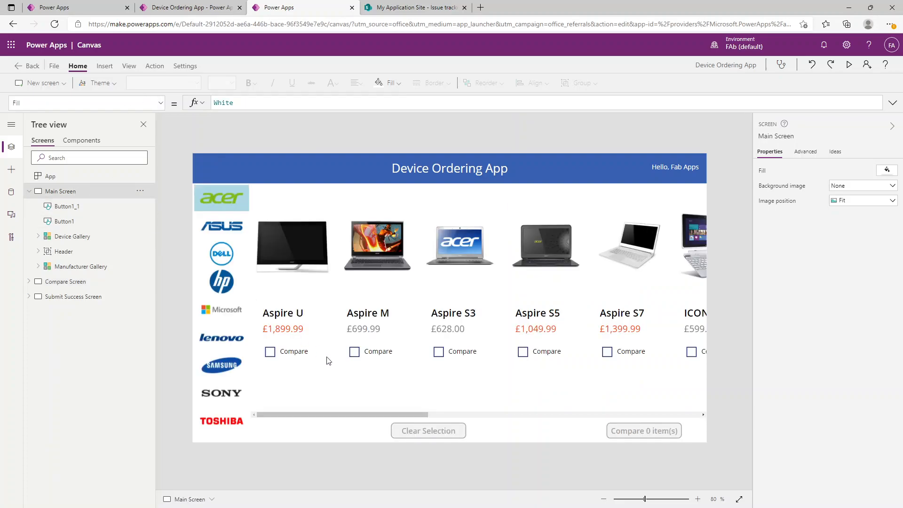
{"action": "left_click", "coordinate": [290, 352]}
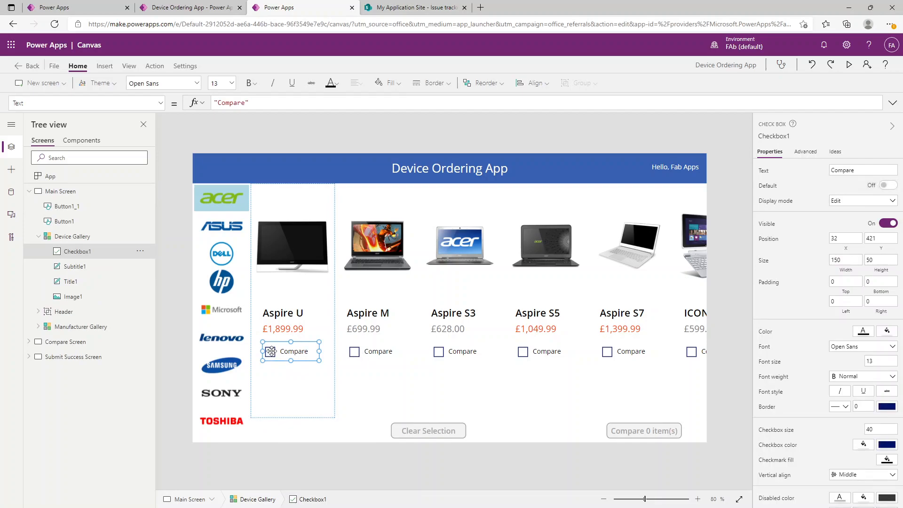
{"action": "key", "text": "alt"}
{"action": "left_click", "coordinate": [292, 351], "text": "alt"}
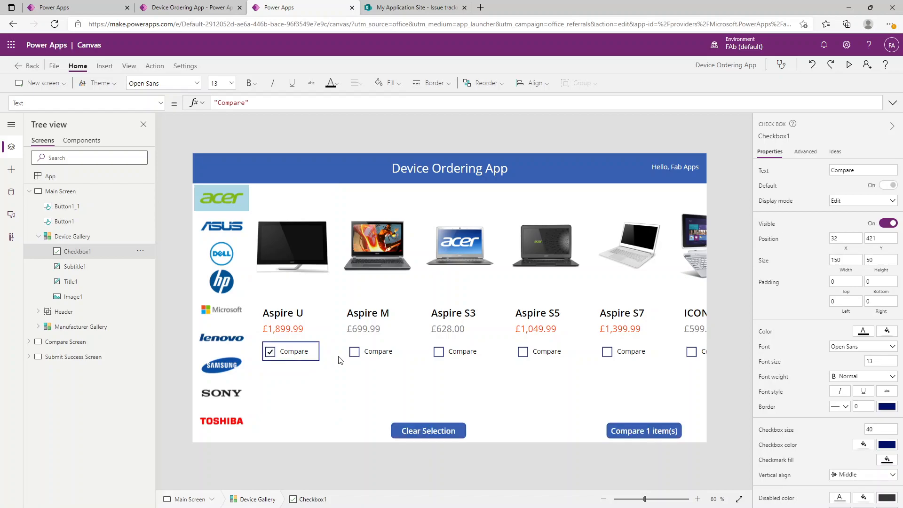
{"action": "left_click", "coordinate": [356, 357], "text": "alt"}
{"action": "left_click", "coordinate": [439, 352], "text": "alt"}
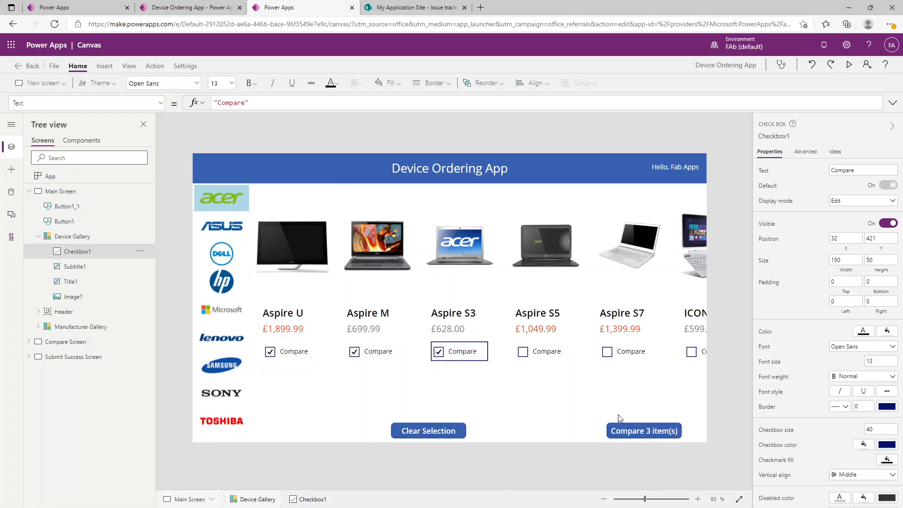
{"action": "left_click", "coordinate": [625, 429], "text": "alt"}
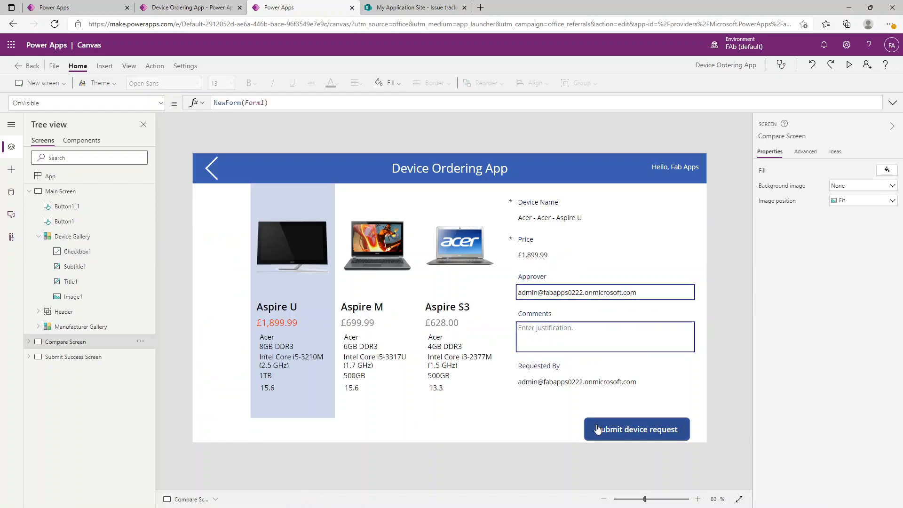
Step: Preview the Compare Screen, exit the preview, and dismiss the canvas testing tip so it is not shown again
{"action": "key", "text": "F5"}
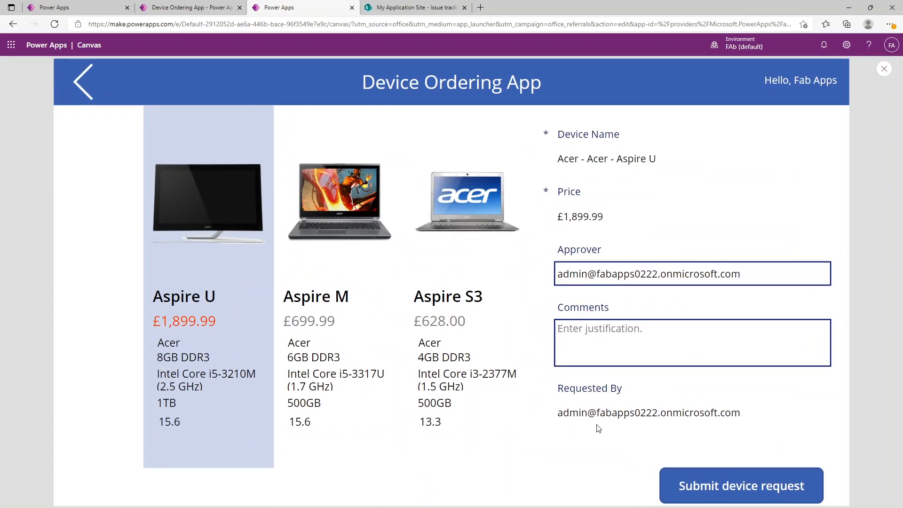
{"action": "key", "text": "Escape"}
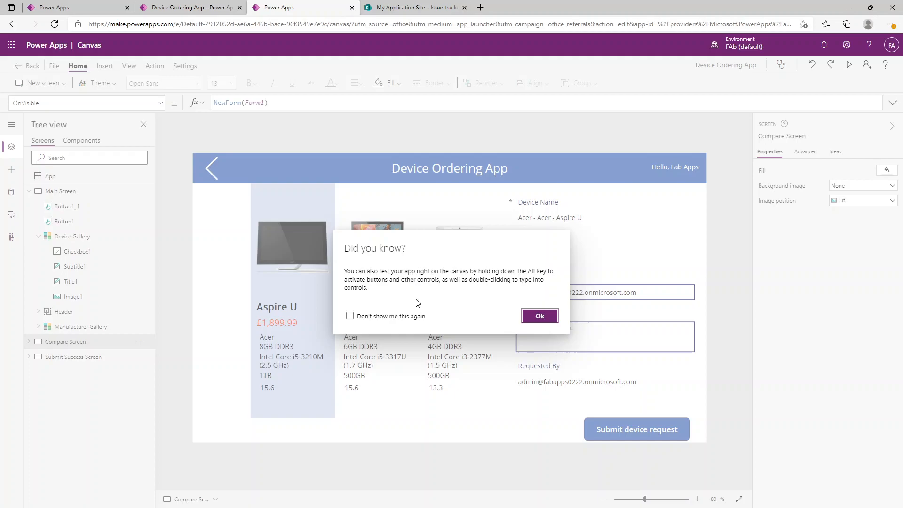
{"action": "left_click", "coordinate": [397, 316]}
{"action": "left_click", "coordinate": [541, 317]}
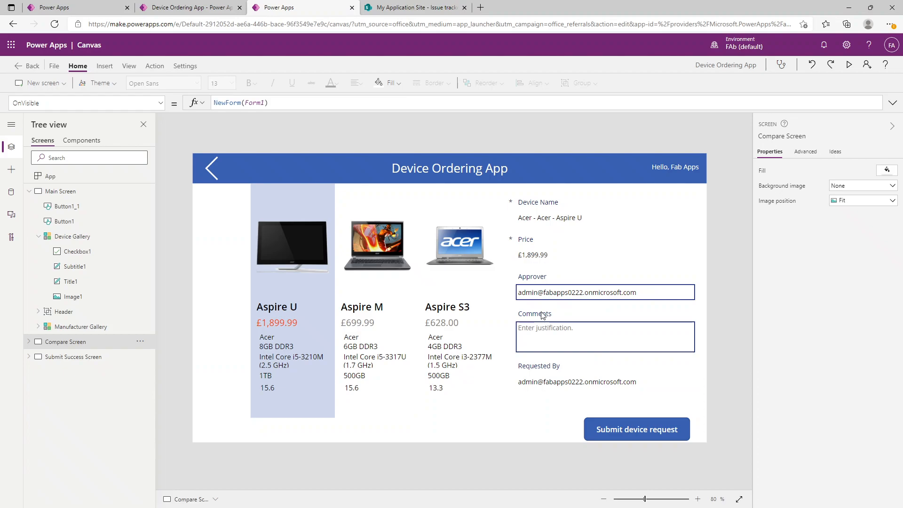
Step: Go back to the Main Screen by activating the header's back arrow on the editing canvas
{"action": "left_click", "coordinate": [230, 176]}
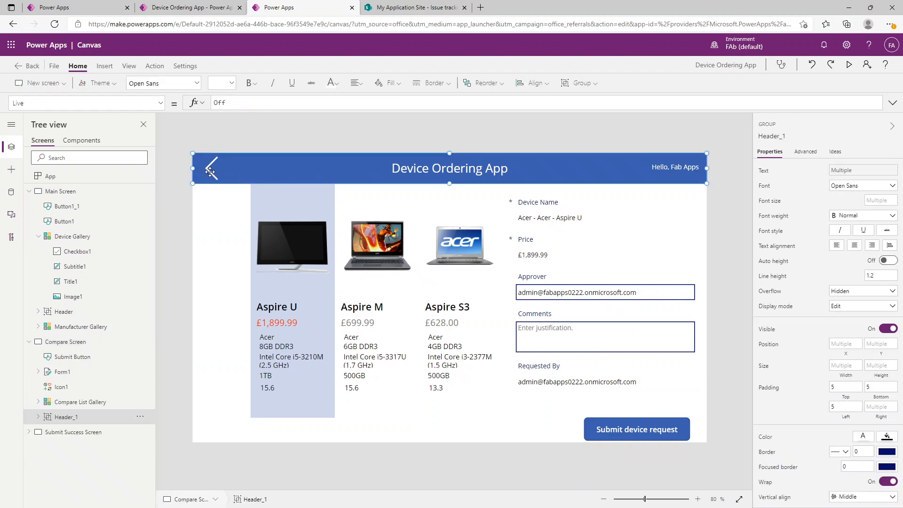
{"action": "left_click", "coordinate": [212, 170], "text": "ctrl"}
{"action": "left_click", "coordinate": [235, 148]}
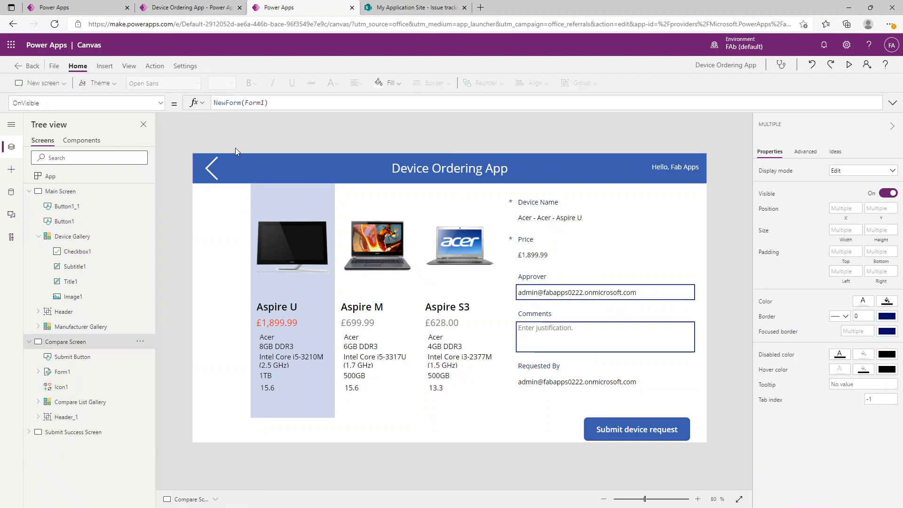
{"action": "left_click", "coordinate": [213, 172], "text": "alt"}
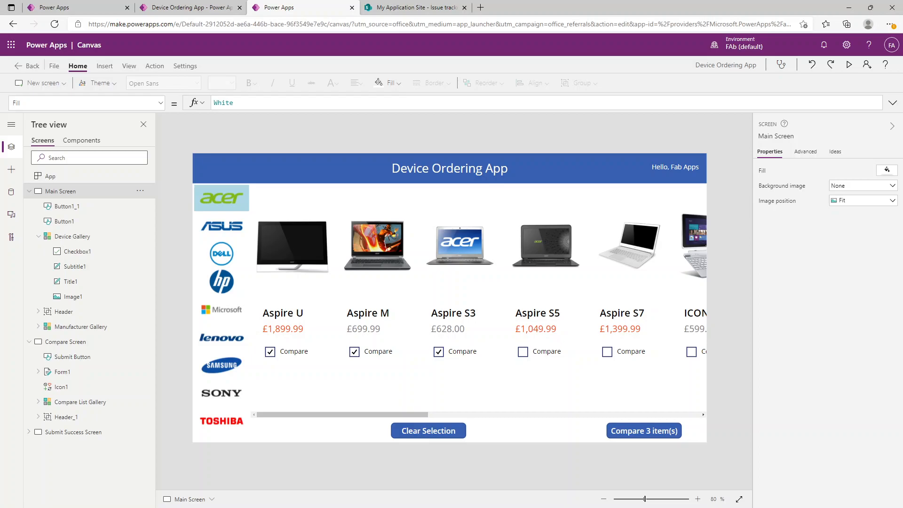
Step: Preview the Main Screen, switch the manufacturer to Asus and HP to browse their devices, and exit the preview
{"action": "key", "text": "F5"}
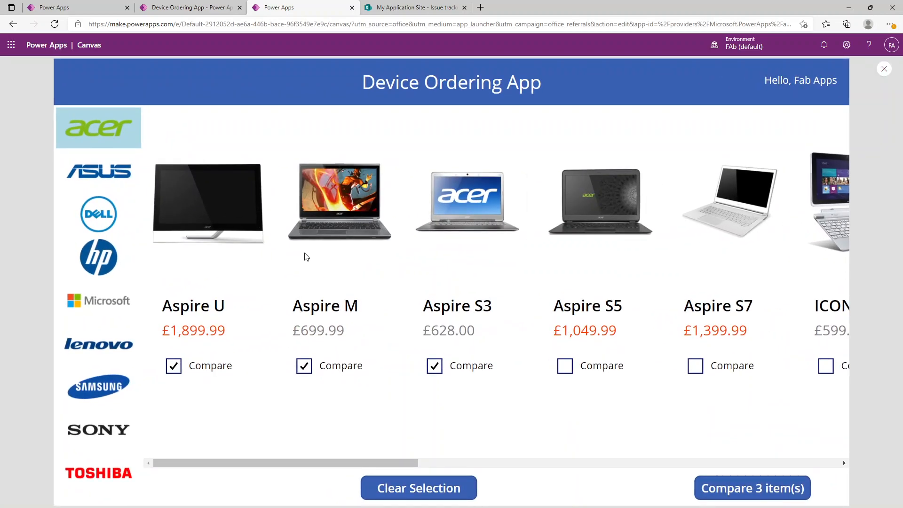
{"action": "left_click", "coordinate": [75, 165]}
{"action": "left_click", "coordinate": [80, 250]}
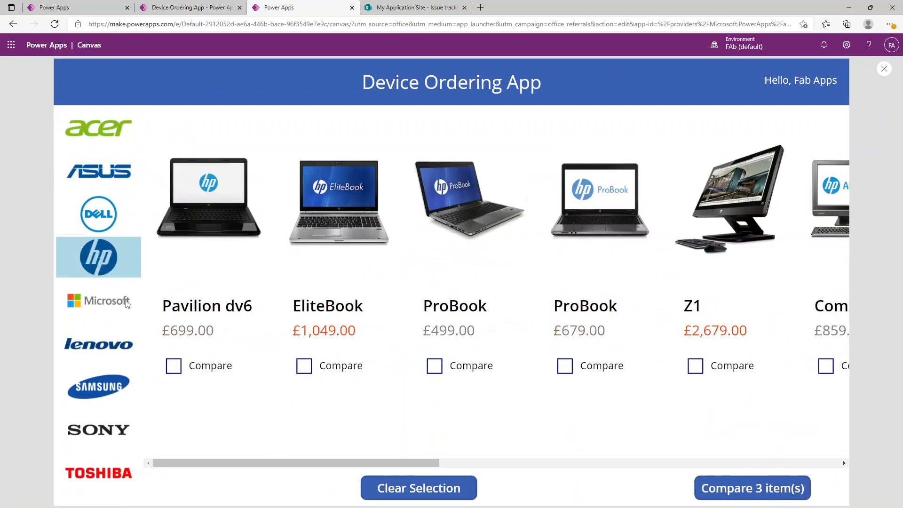
{"action": "key", "text": "Escape"}
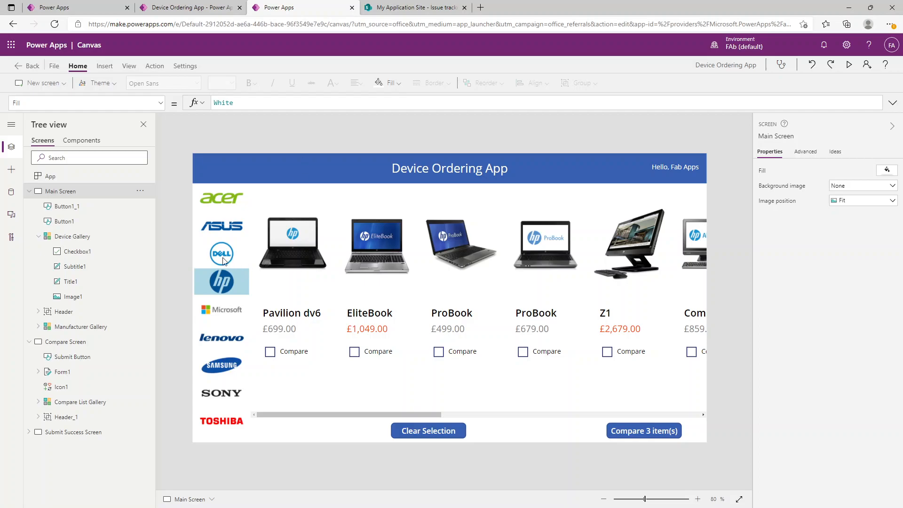
Step: Open the Compare Screen and select the Approver card and its text input in the order form
{"action": "left_click", "coordinate": [82, 342]}
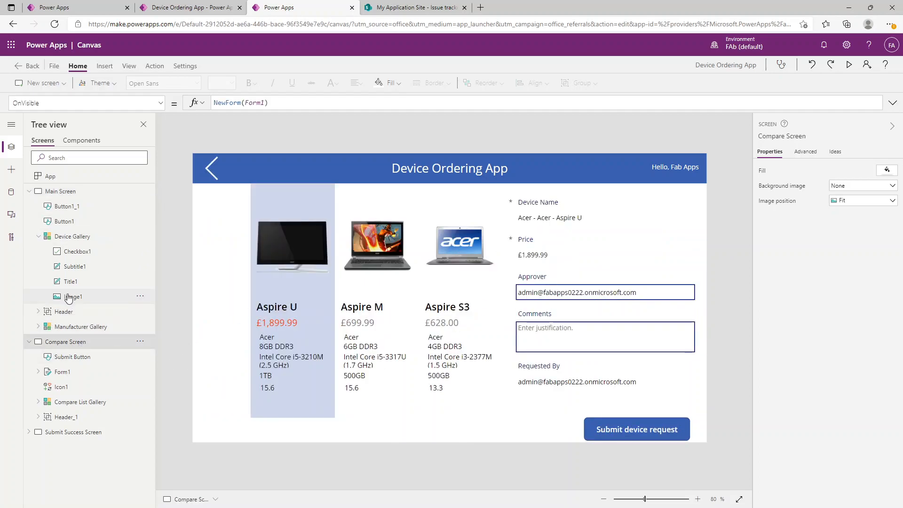
{"action": "left_click", "coordinate": [559, 298]}
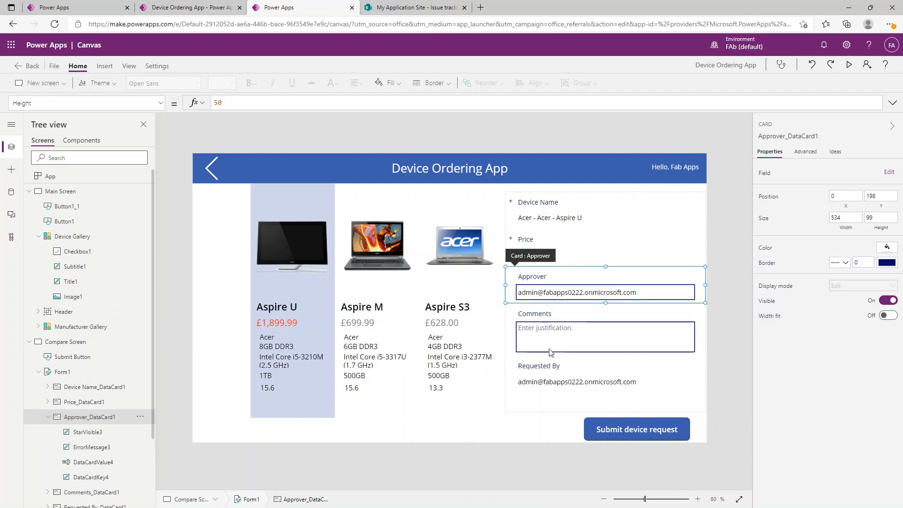
{"action": "left_click", "coordinate": [560, 290]}
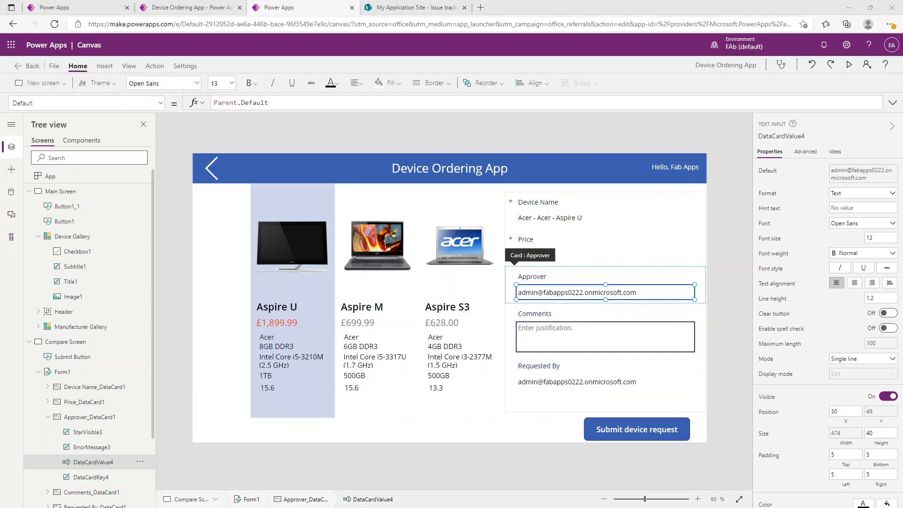
Step: Inspect the Price, Approver and Comments cards of the form, and review the Approver card's Default formula and advanced properties
{"action": "left_click", "coordinate": [634, 245]}
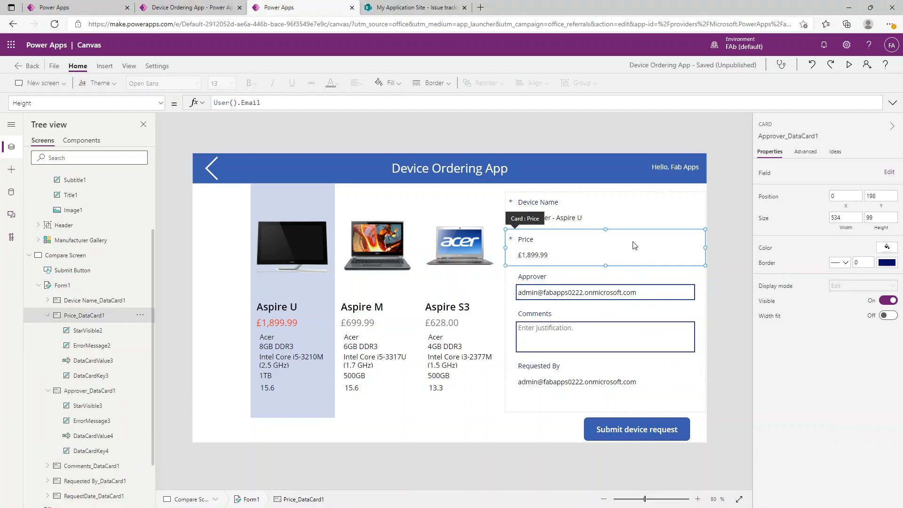
{"action": "left_click", "coordinate": [636, 278]}
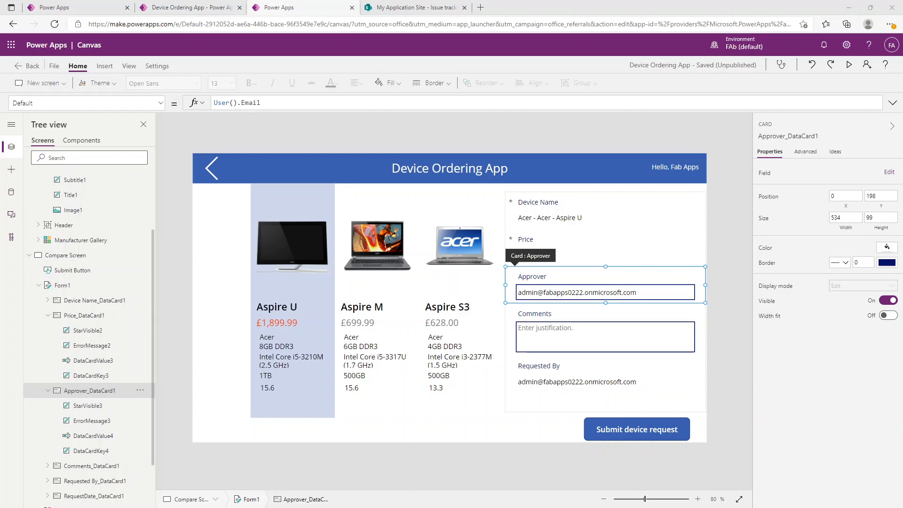
{"action": "left_click", "coordinate": [617, 273]}
{"action": "left_click", "coordinate": [658, 319]}
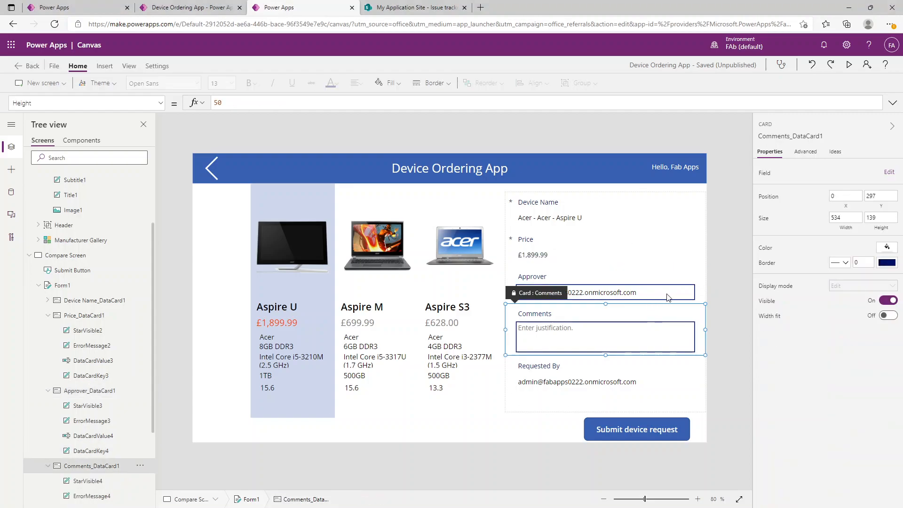
{"action": "left_click", "coordinate": [703, 299]}
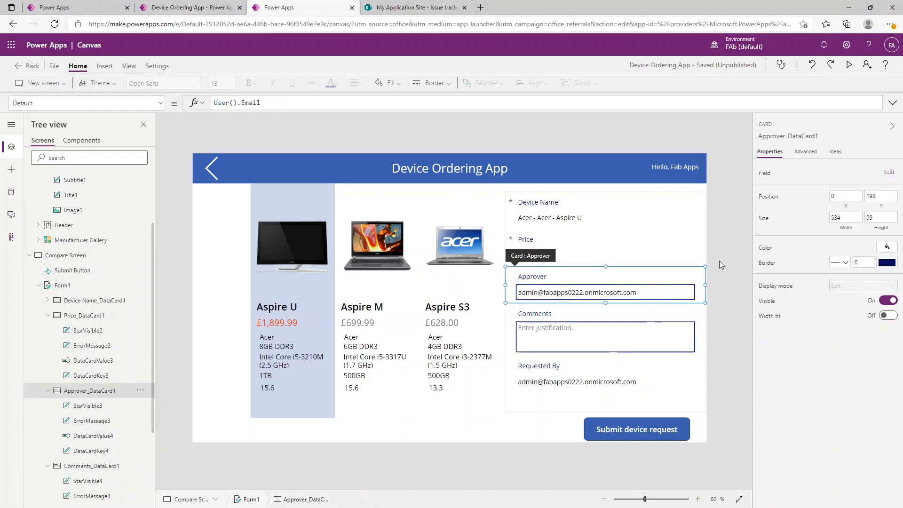
{"action": "left_click", "coordinate": [805, 152]}
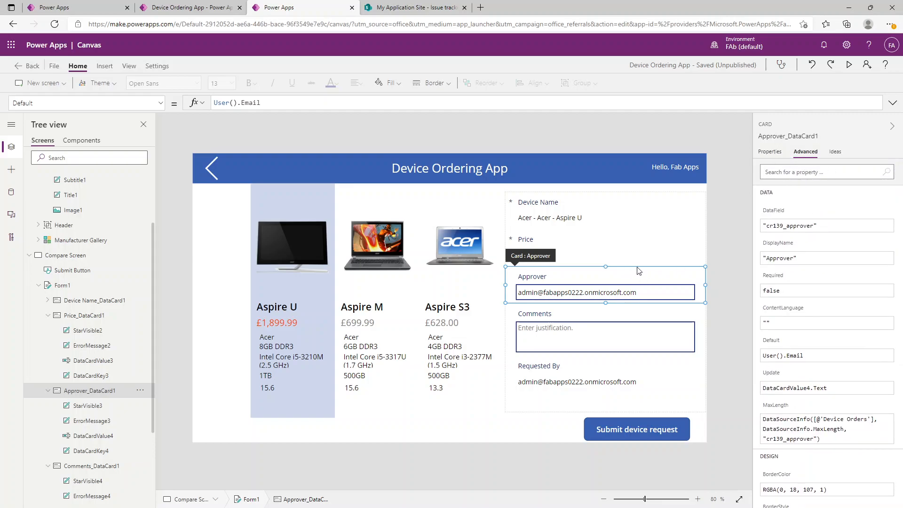
{"action": "left_click", "coordinate": [769, 152]}
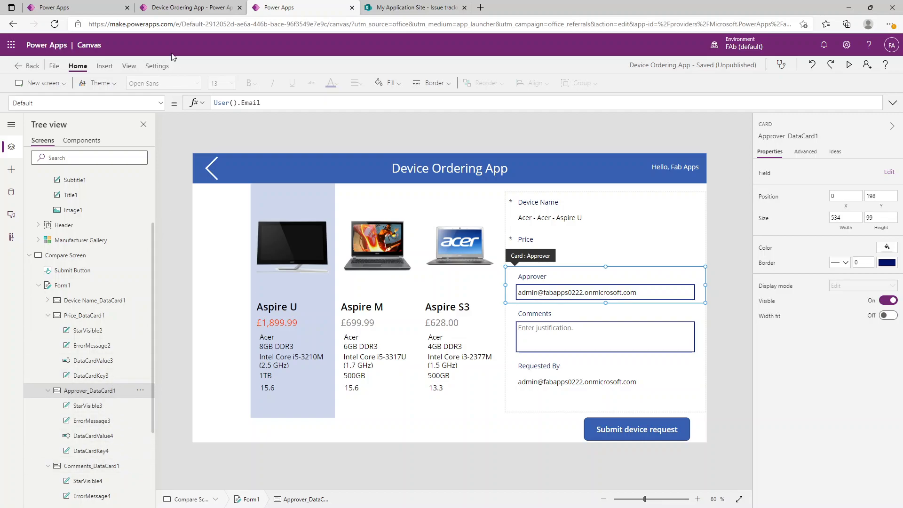
Step: Display the Approver card's DisplayMode formula and compare it with the Default formula of its text input
{"action": "left_click", "coordinate": [161, 102]}
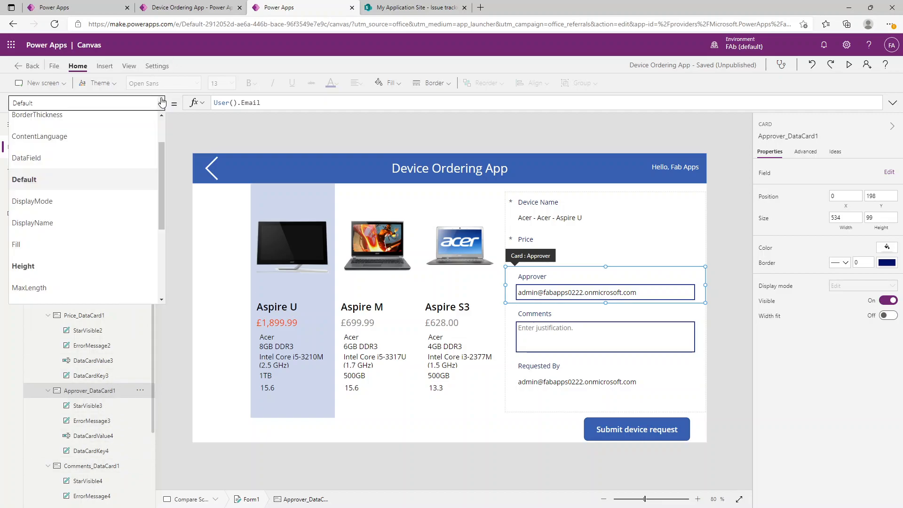
{"action": "left_click", "coordinate": [100, 209]}
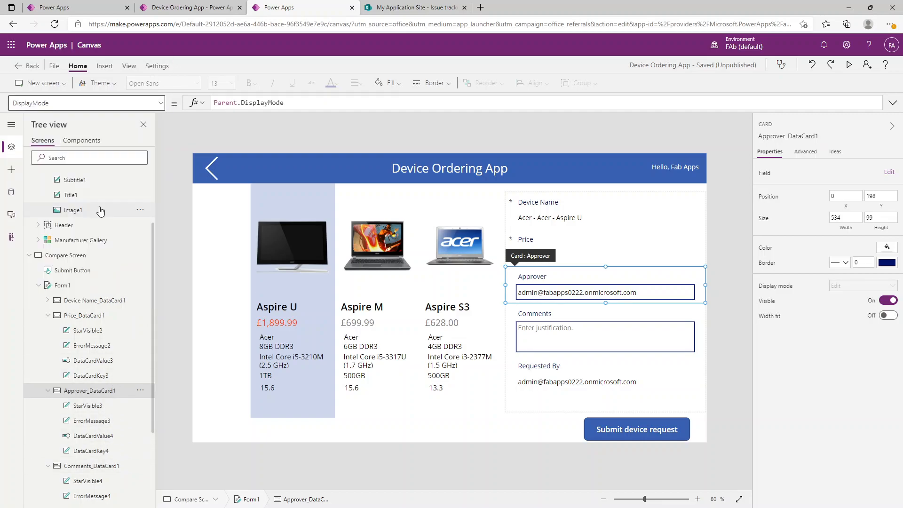
{"action": "left_click", "coordinate": [556, 296]}
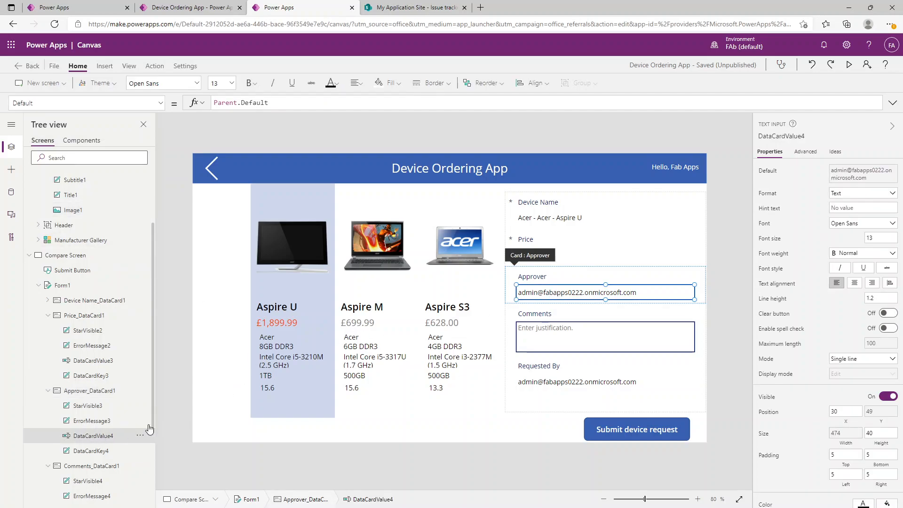
{"action": "left_click", "coordinate": [598, 278]}
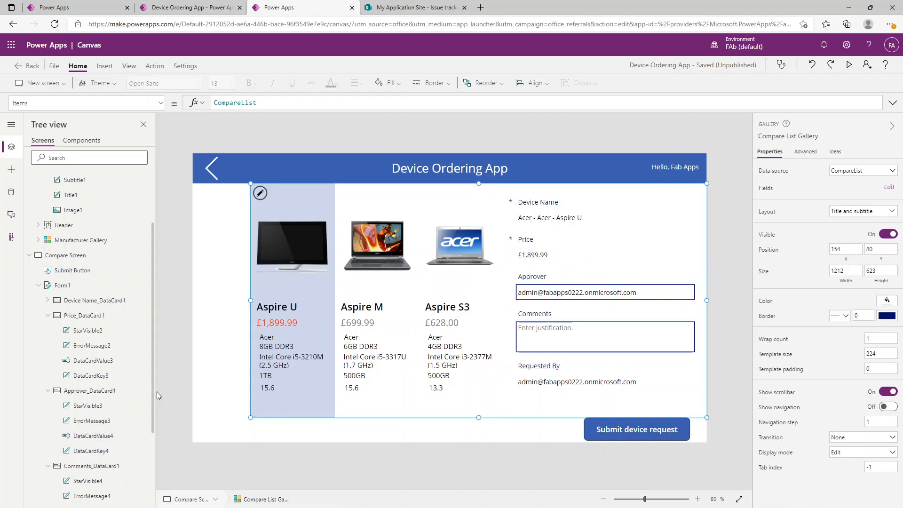
{"action": "left_click", "coordinate": [113, 392]}
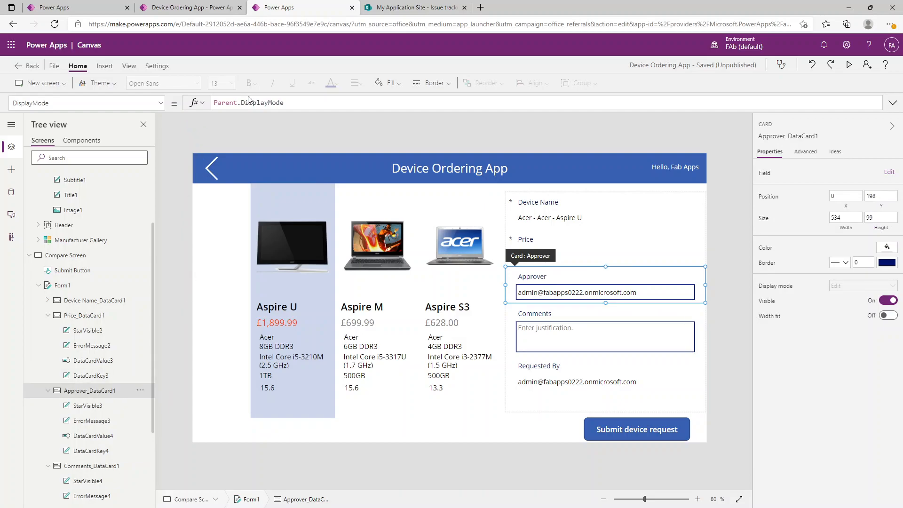
{"action": "left_click", "coordinate": [301, 103]}
Step: Display the Approver card's Visible property formula and leave it without editing
{"action": "left_click", "coordinate": [161, 103]}
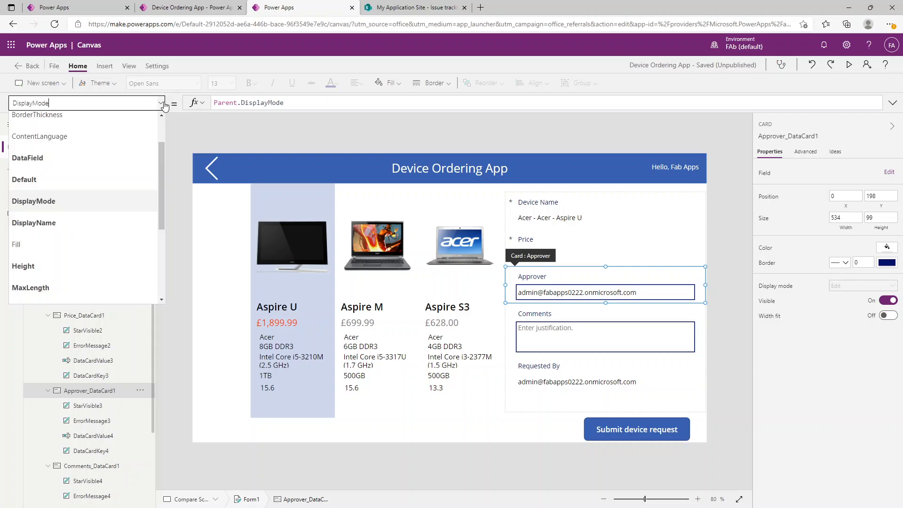
{"action": "scroll", "coordinate": [70, 225], "scroll_direction": "down", "scroll_amount": 3}
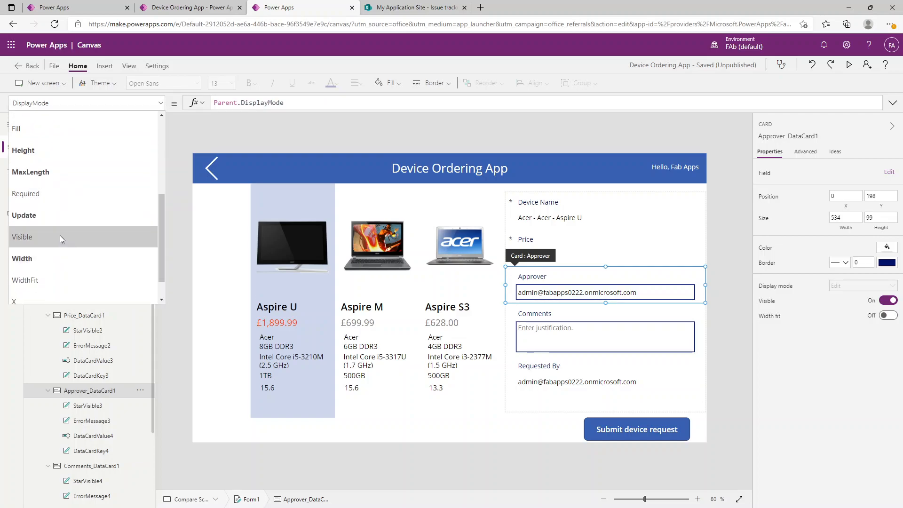
{"action": "left_click", "coordinate": [61, 235]}
{"action": "left_click", "coordinate": [252, 104]}
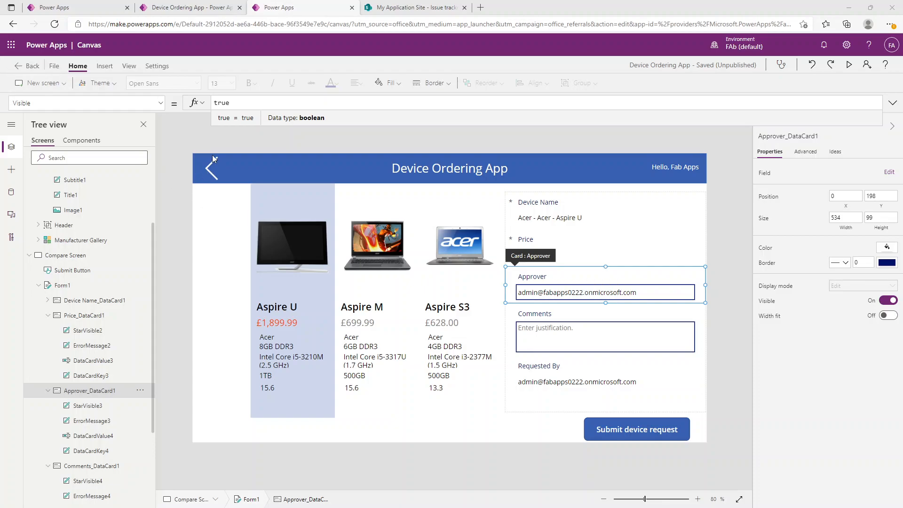
{"action": "left_click", "coordinate": [200, 147]}
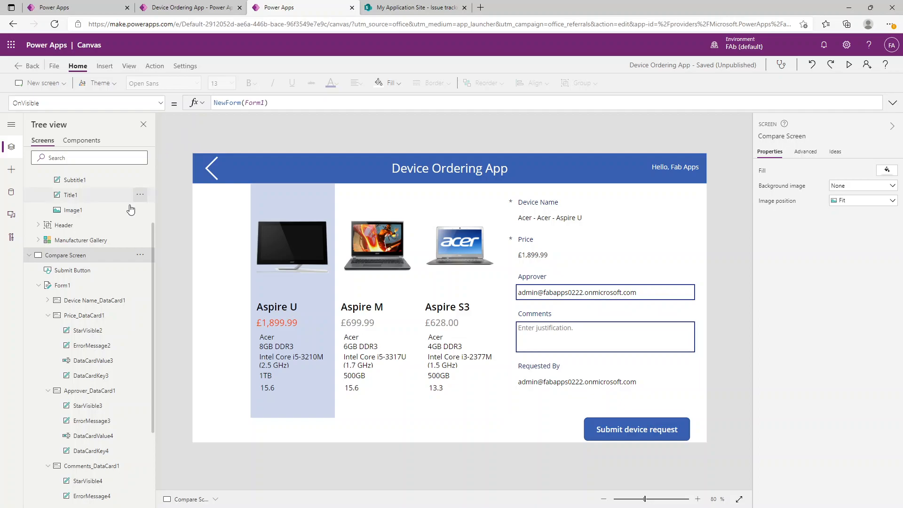
Step: Hide the Approver card on the Compare Screen and make it visible again
{"action": "left_click", "coordinate": [528, 300]}
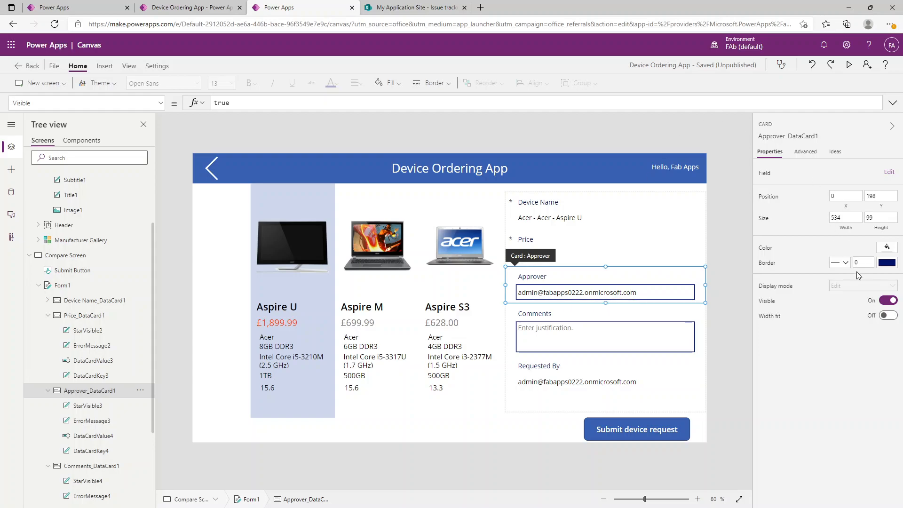
{"action": "left_click", "coordinate": [889, 301]}
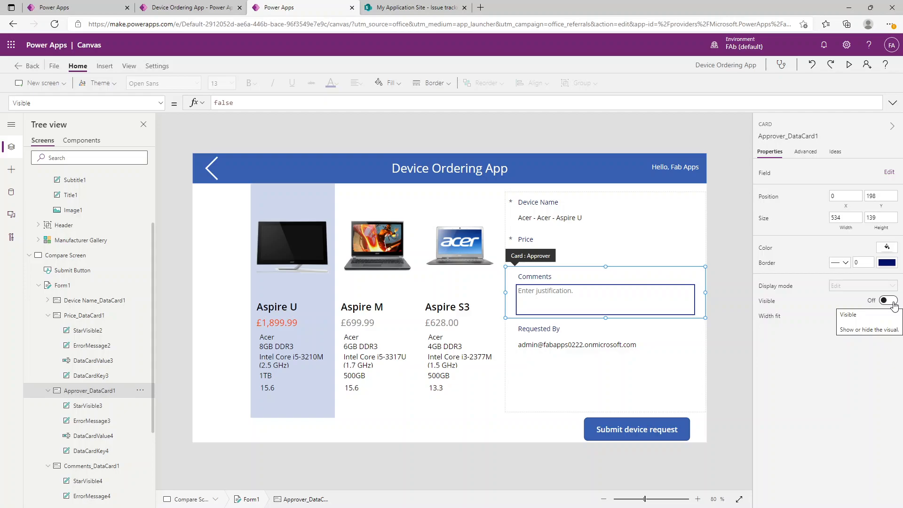
{"action": "left_click", "coordinate": [893, 302]}
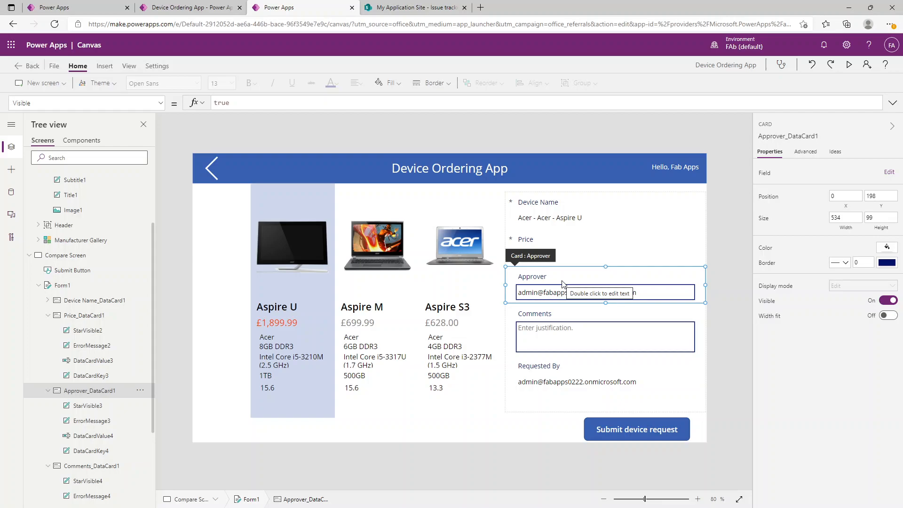
Step: Preview the Compare Screen, place the cursor in the Approver field to test whether it is editable, and exit the preview
{"action": "key", "text": "F5"}
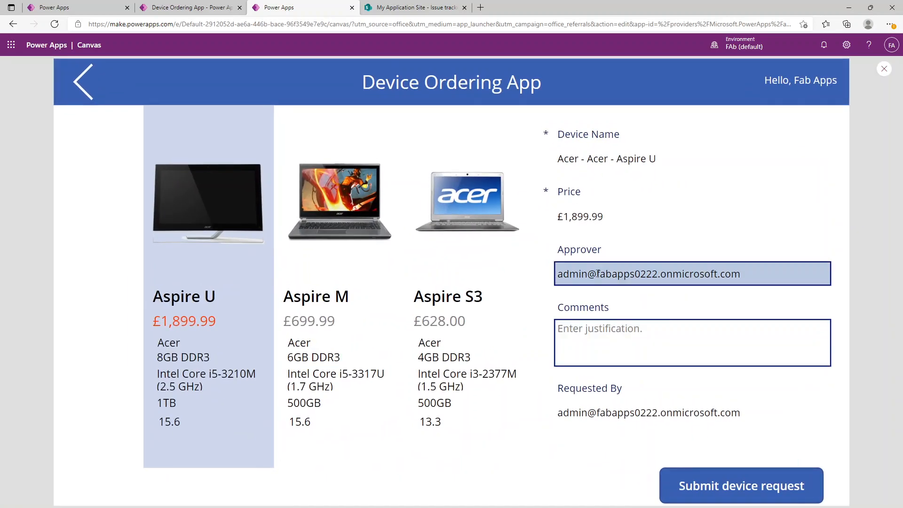
{"action": "left_click", "coordinate": [619, 274]}
{"action": "left_click", "coordinate": [672, 274]}
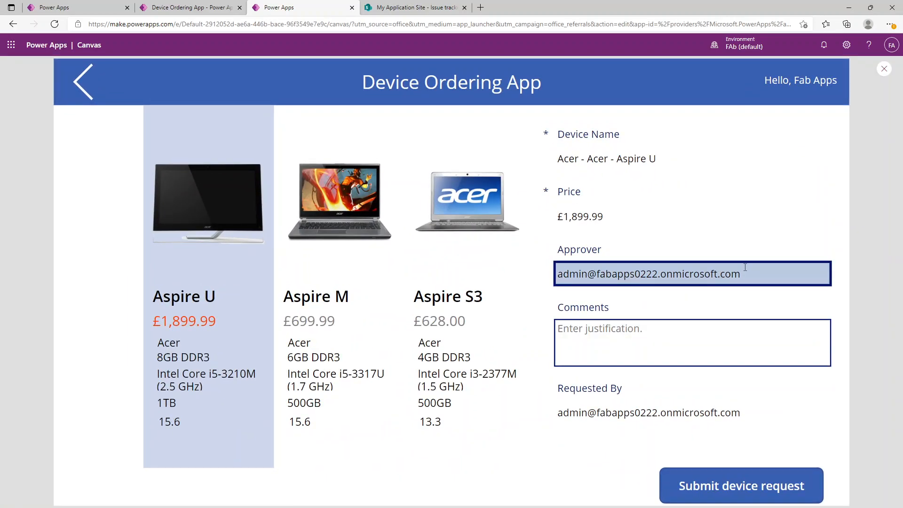
{"action": "key", "text": "Escape"}
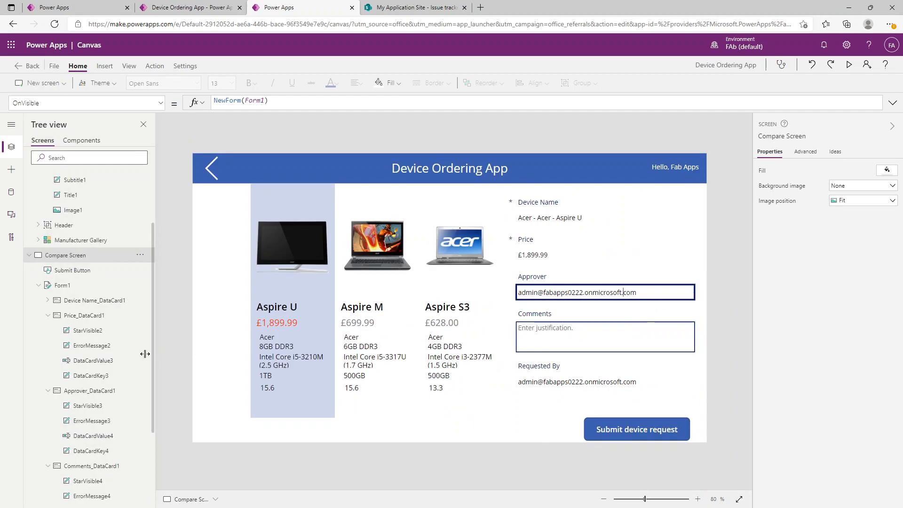
Step: Set the Approver card's DisplayMode property to DisplayMode.View
{"action": "left_click", "coordinate": [89, 390]}
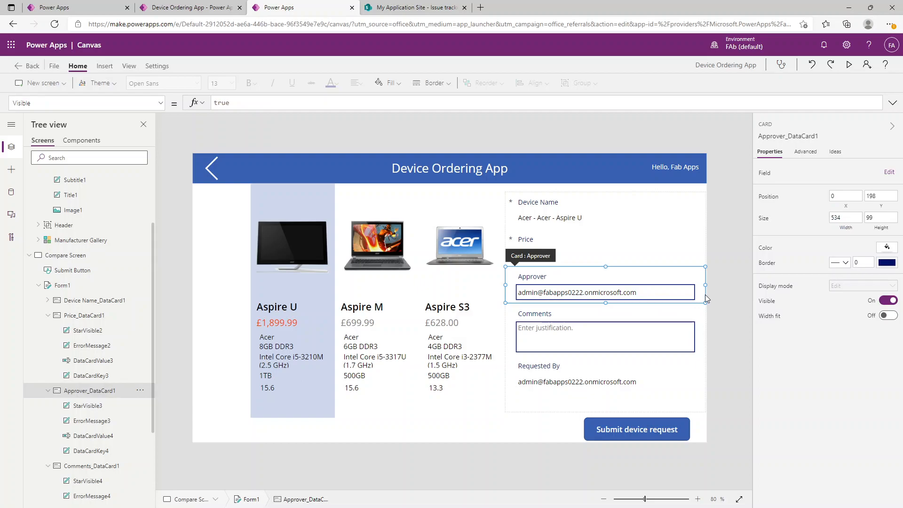
{"action": "left_click", "coordinate": [161, 102]}
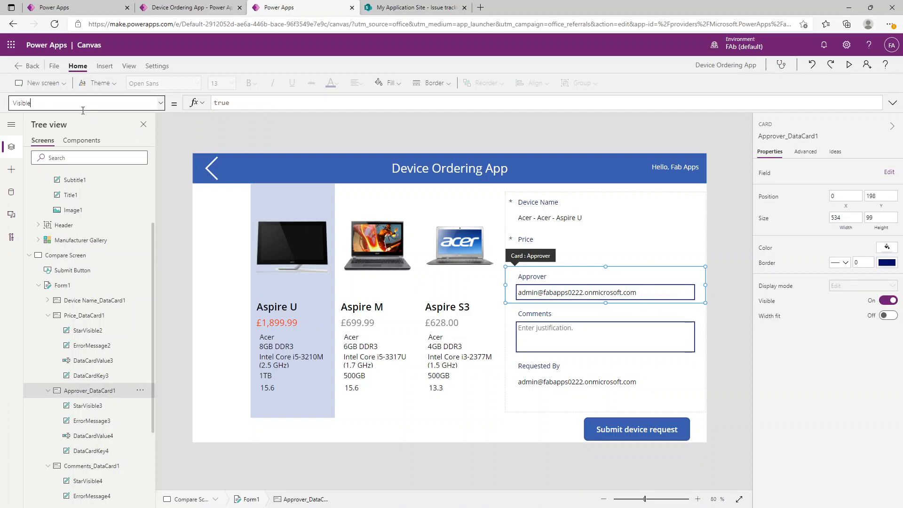
{"action": "scroll", "coordinate": [114, 184], "scroll_direction": "up", "scroll_amount": 3}
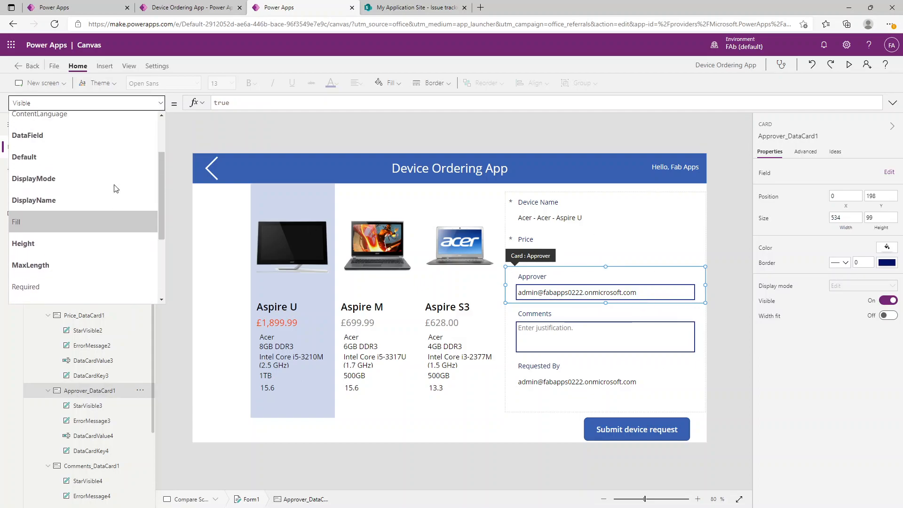
{"action": "left_click", "coordinate": [82, 203]}
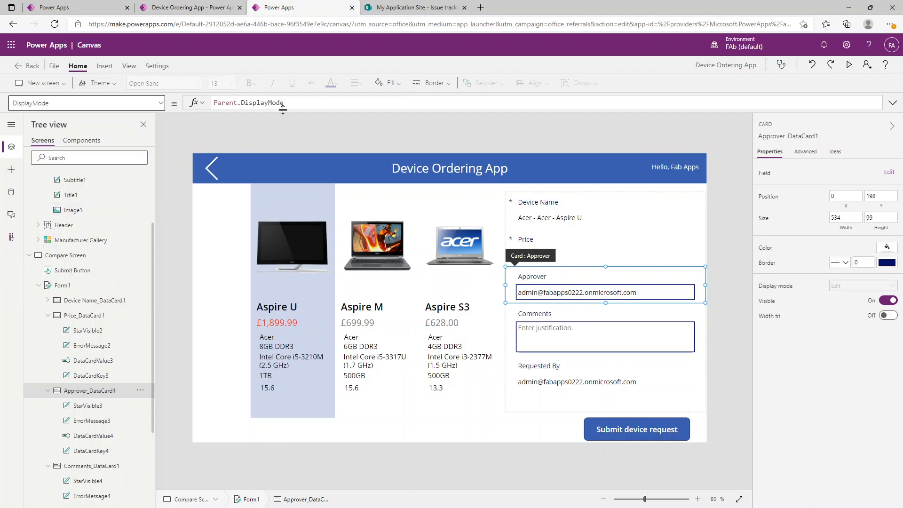
{"action": "left_click_drag", "start_coordinate": [289, 103], "coordinate": [209, 103]}
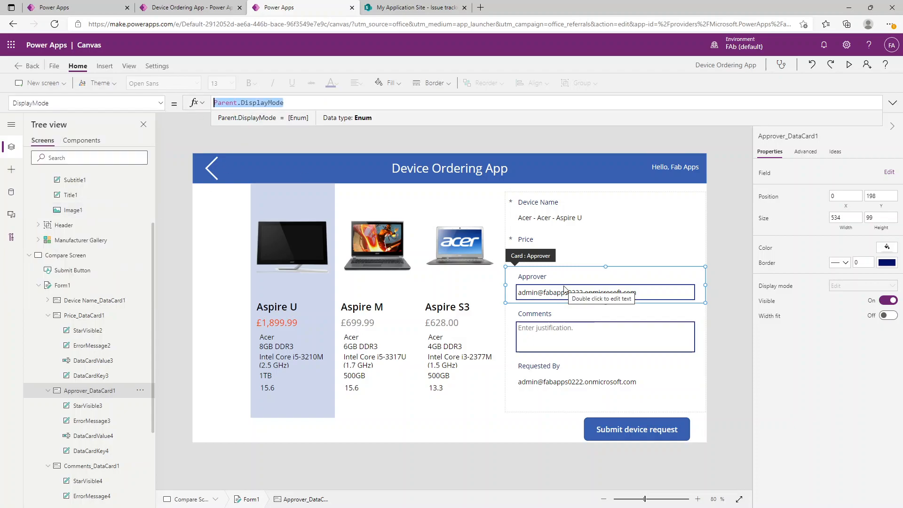
{"action": "type", "text": "Disp"}
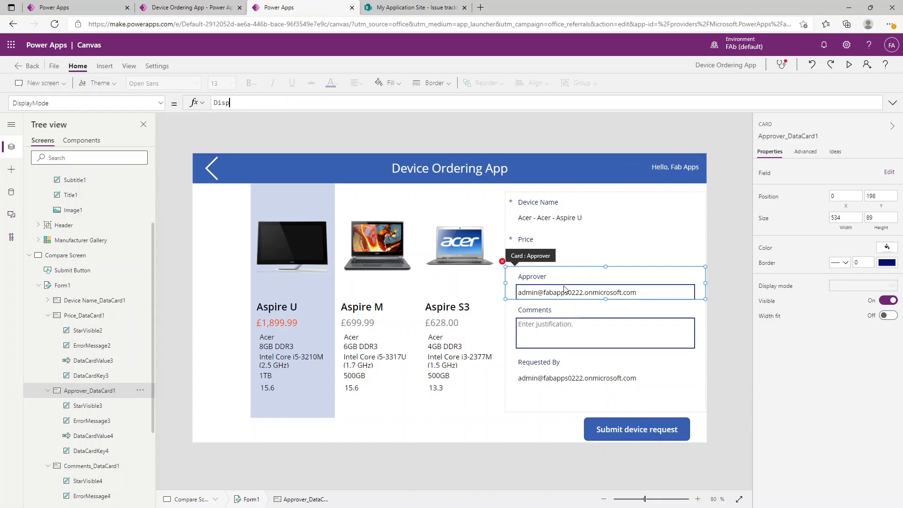
{"action": "type", "text": "l"}
{"action": "key", "text": "Tab"}
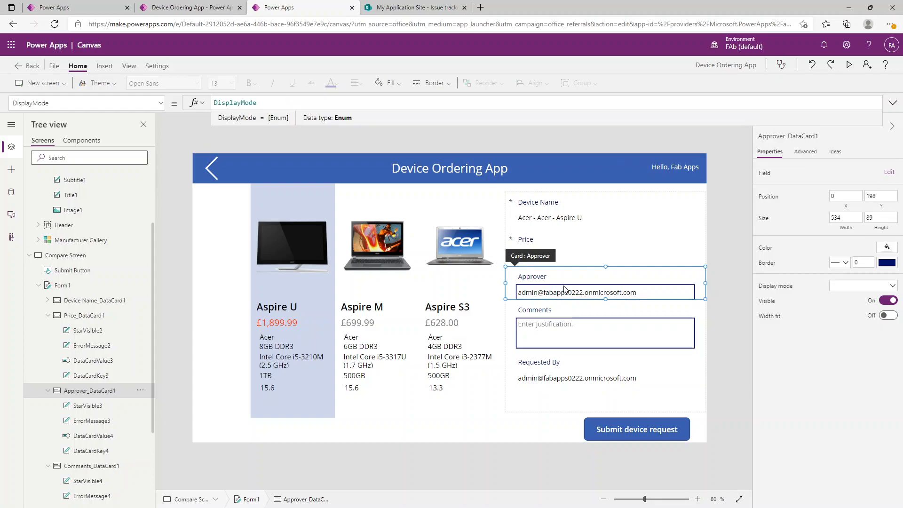
{"action": "type", "text": "."}
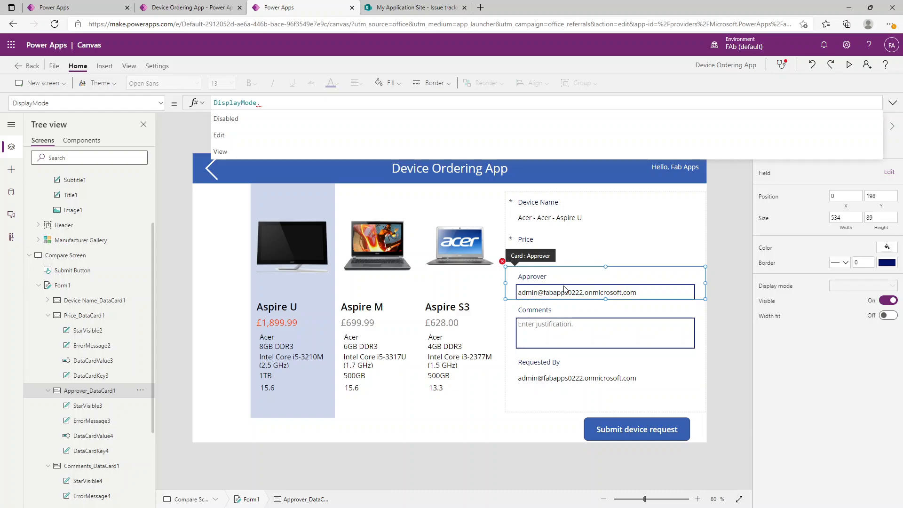
{"action": "key", "text": "Down"}
{"action": "key", "text": "Down"}
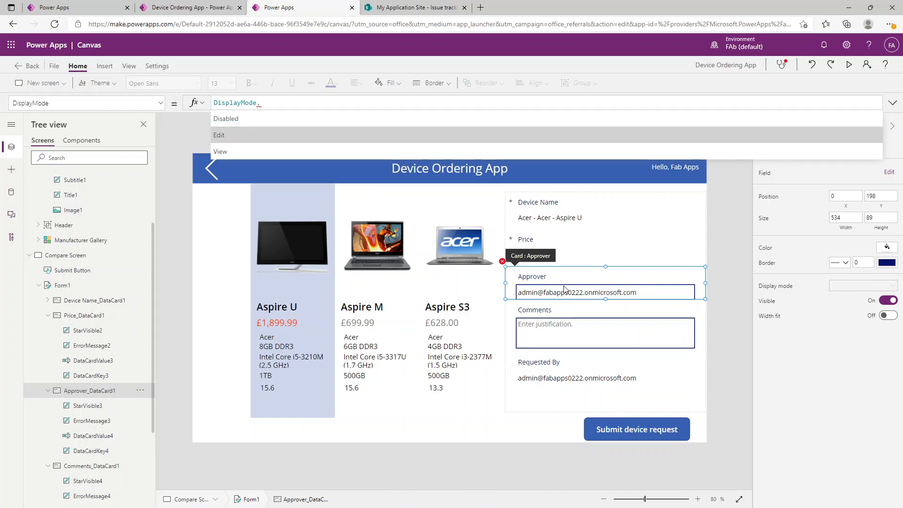
{"action": "key", "text": "Down"}
{"action": "key", "text": "Return"}
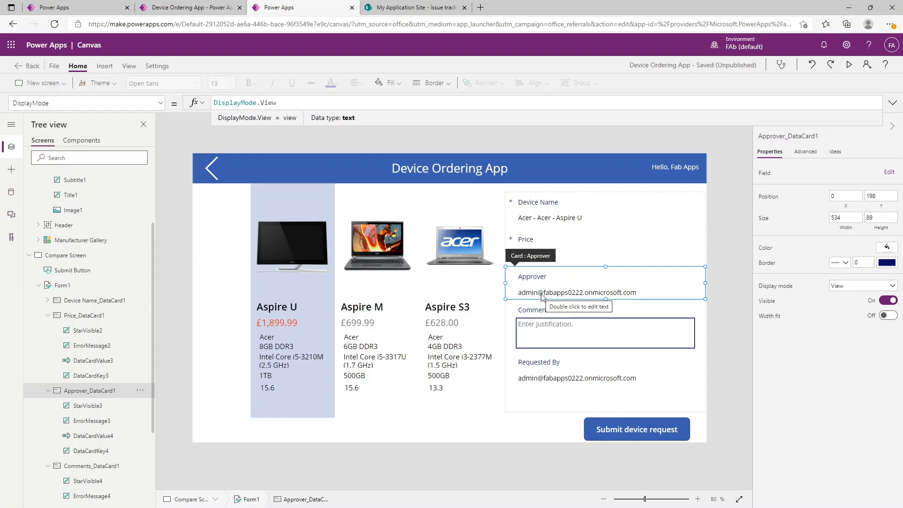
Step: Change the Approver card's DisplayMode property to DisplayMode.Disabled
{"action": "key", "text": "BackSpace"}
{"action": "key", "text": "BackSpace"}
{"action": "key", "text": "BackSpace"}
{"action": "key", "text": "BackSpace"}
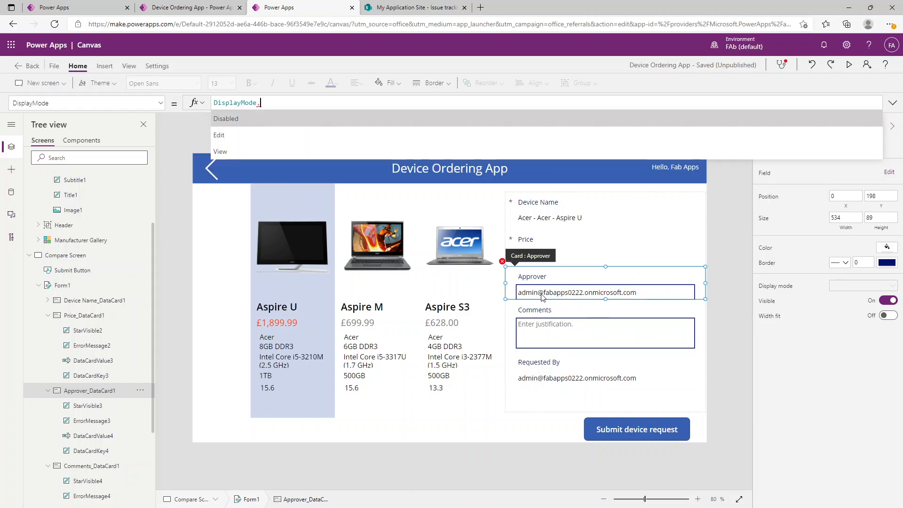
{"action": "key", "text": "Tab"}
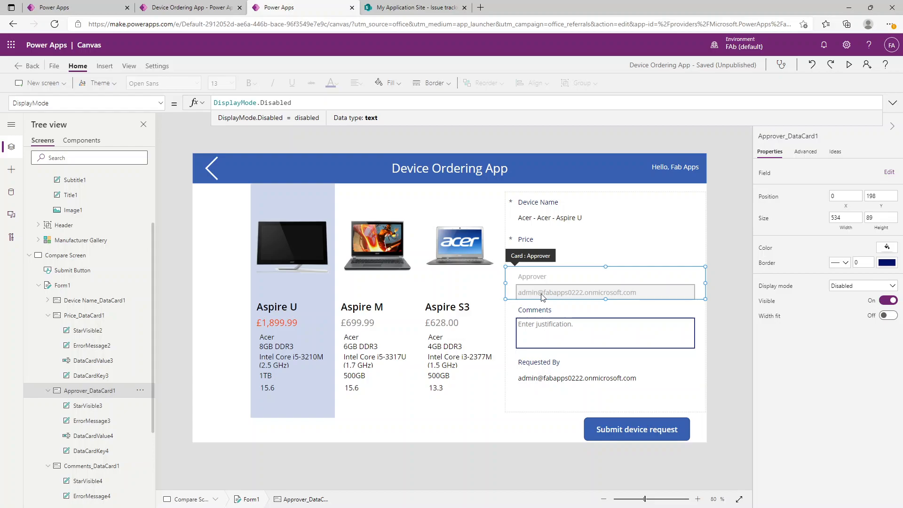
Step: Return the Approver card's DisplayMode property to DisplayMode.View
{"action": "key", "text": "BackSpace"}
{"action": "key", "text": "BackSpace"}
{"action": "key", "text": "BackSpace"}
{"action": "key", "text": "BackSpace"}
{"action": "key", "text": "BackSpace"}
{"action": "key", "text": "BackSpace"}
{"action": "key", "text": "BackSpace"}
{"action": "key", "text": "BackSpace"}
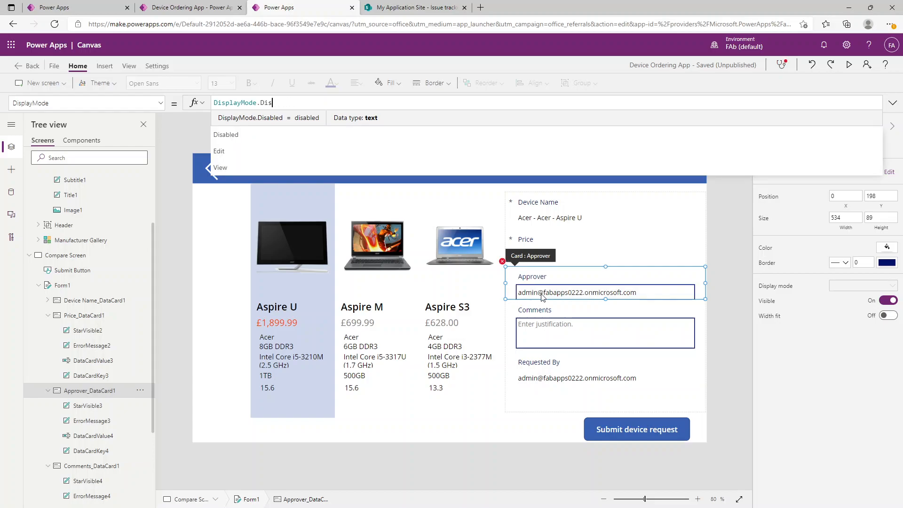
{"action": "type", "text": "View"}
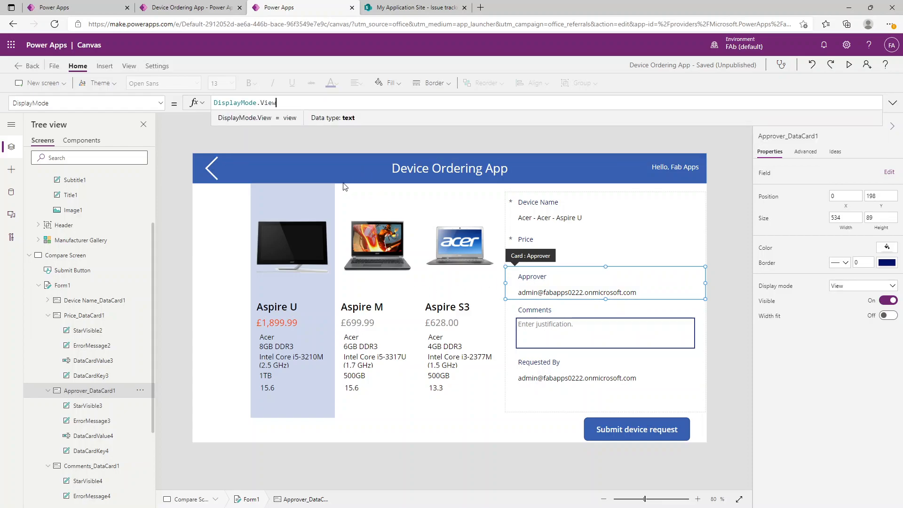
Step: Set the Approver card's DisplayMode property to DisplayMode.Edit so the field accepts input
{"action": "left_click_drag", "start_coordinate": [257, 103], "coordinate": [284, 105]}
{"action": "type", "text": ".edit"}
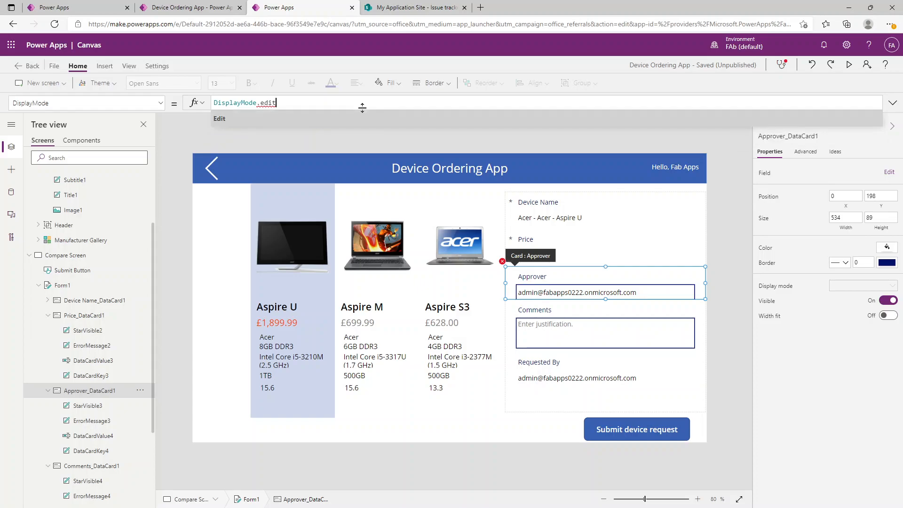
{"action": "key", "text": "Tab"}
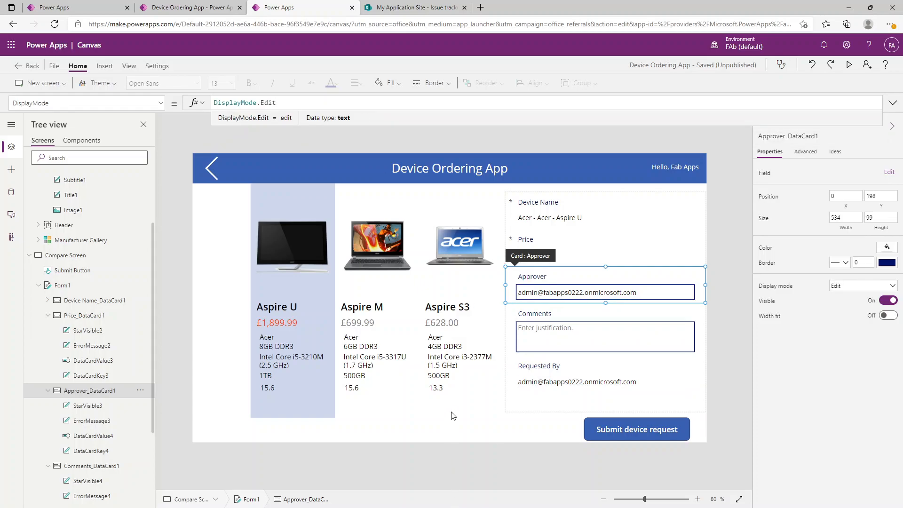
Step: Move the Submit device request button slightly left on the Compare Screen, to X position 998
{"action": "left_click", "coordinate": [668, 430]}
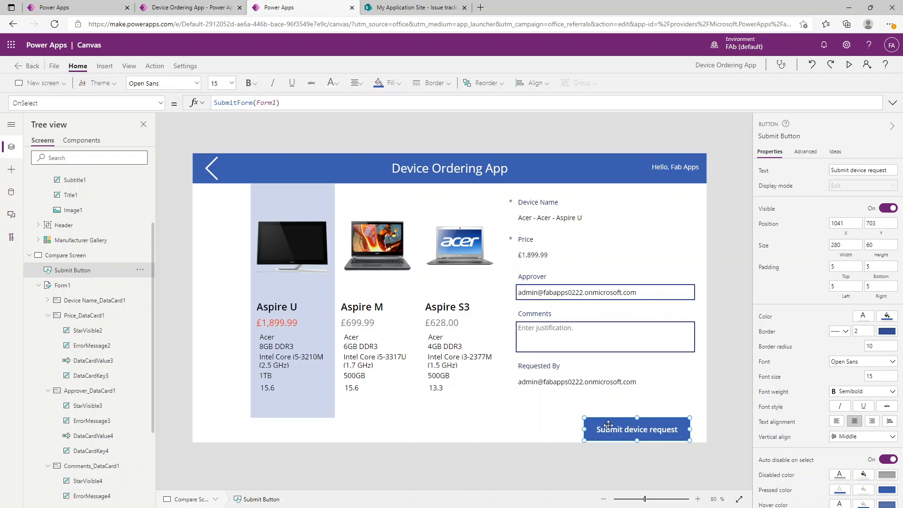
{"action": "left_click_drag", "start_coordinate": [606, 427], "coordinate": [591, 426]}
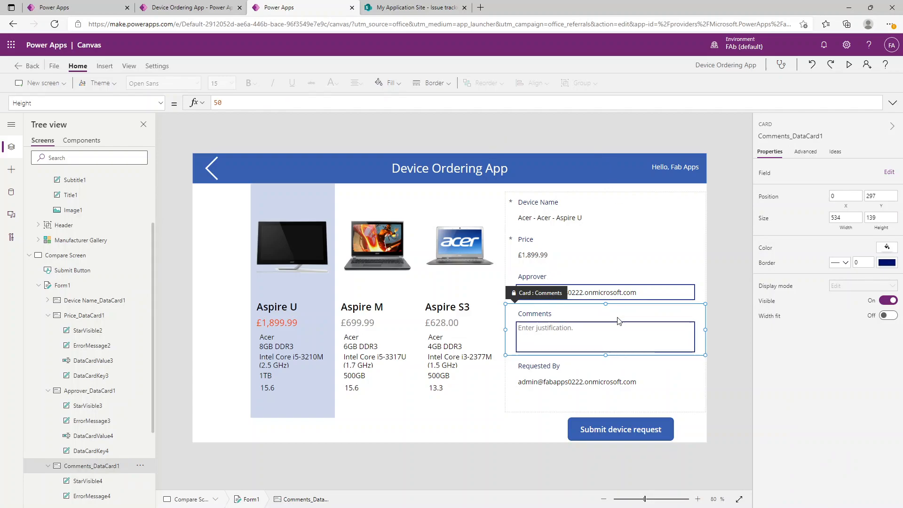
{"action": "left_click", "coordinate": [598, 428]}
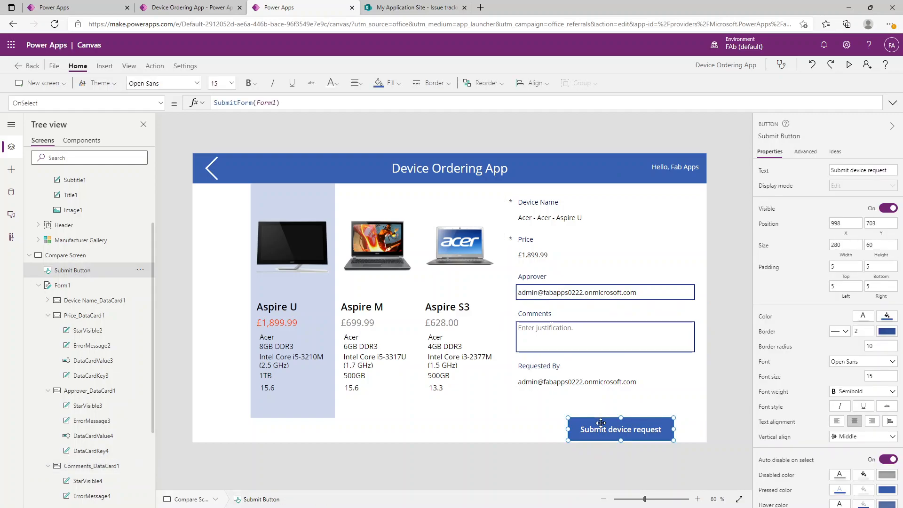
{"action": "left_click", "coordinate": [554, 332]}
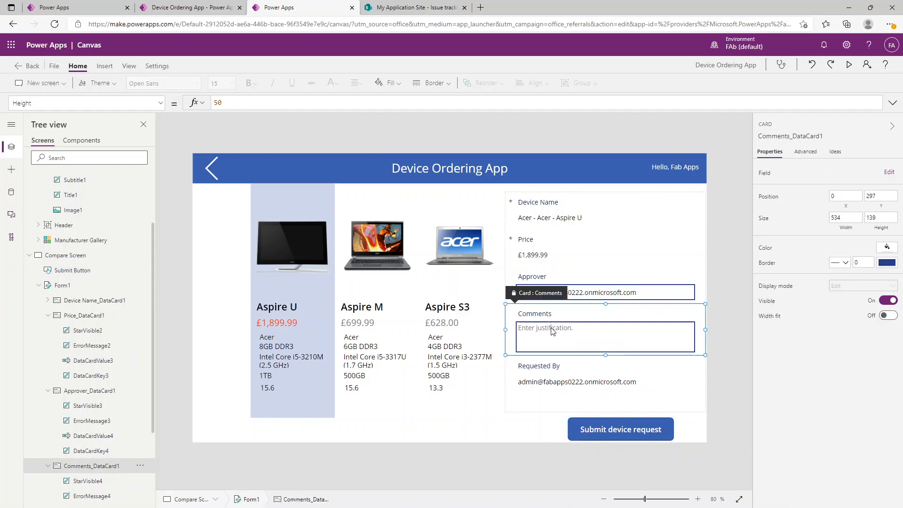
{"action": "left_click", "coordinate": [593, 422]}
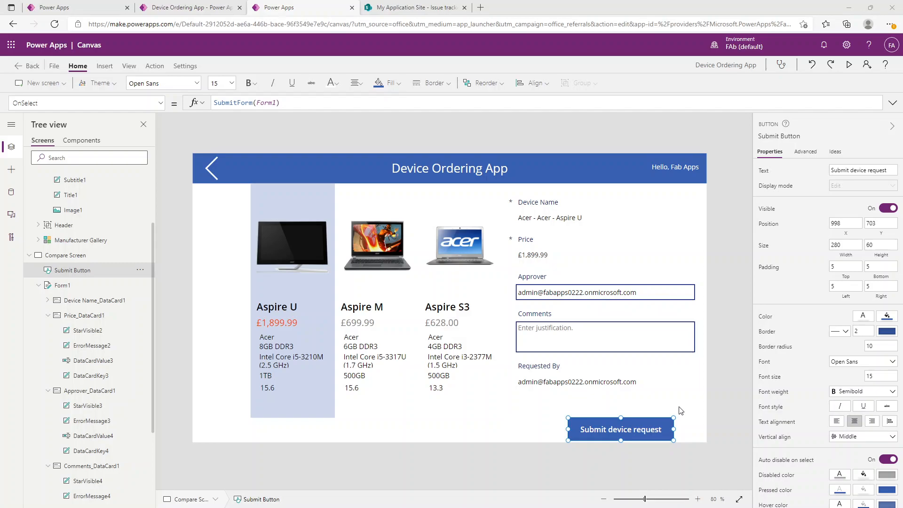
{"action": "left_click", "coordinate": [595, 344]}
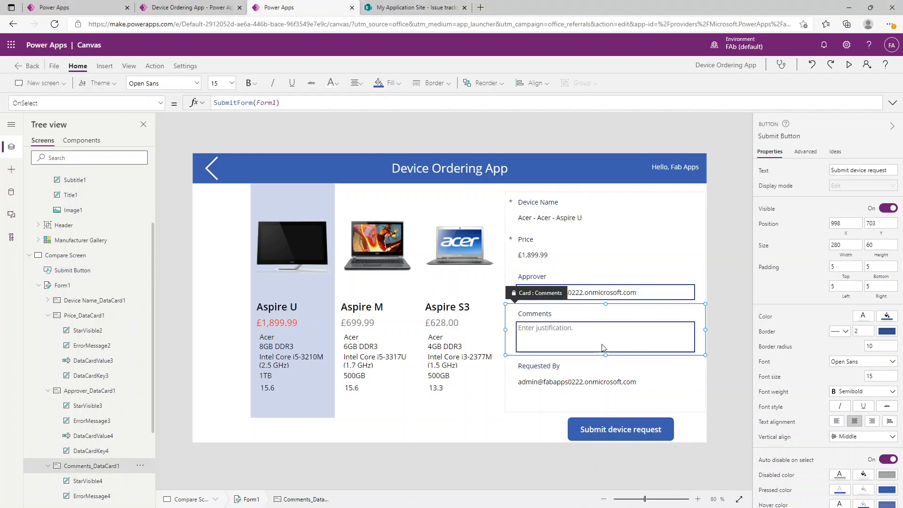
Step: Display the Submit device request button's Visible property formula and leave it without editing, selecting the Compare Screen
{"action": "left_click", "coordinate": [621, 426]}
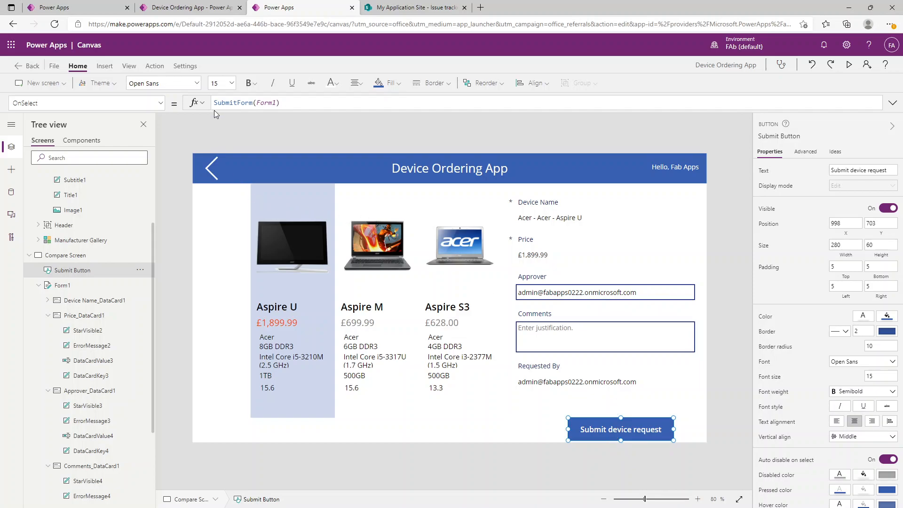
{"action": "left_click", "coordinate": [161, 106]}
{"action": "scroll", "coordinate": [111, 241], "scroll_direction": "down", "scroll_amount": 10}
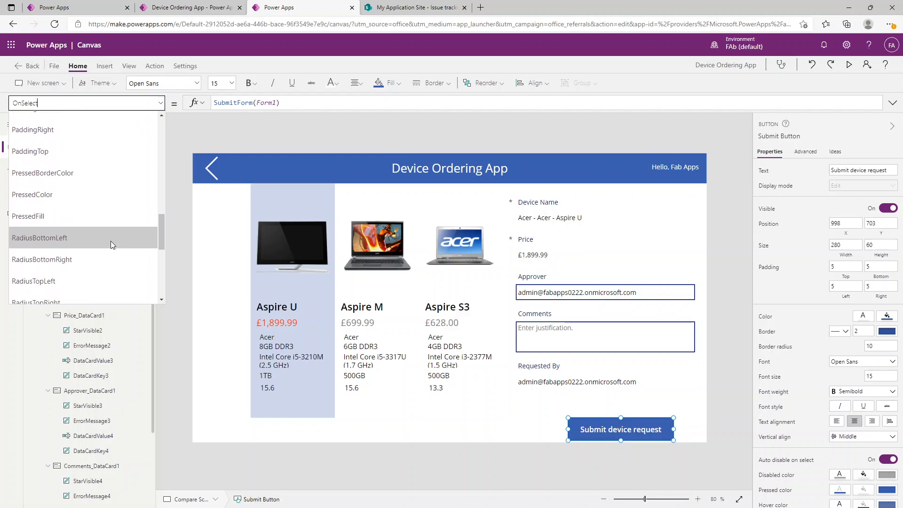
{"action": "left_click", "coordinate": [96, 225]}
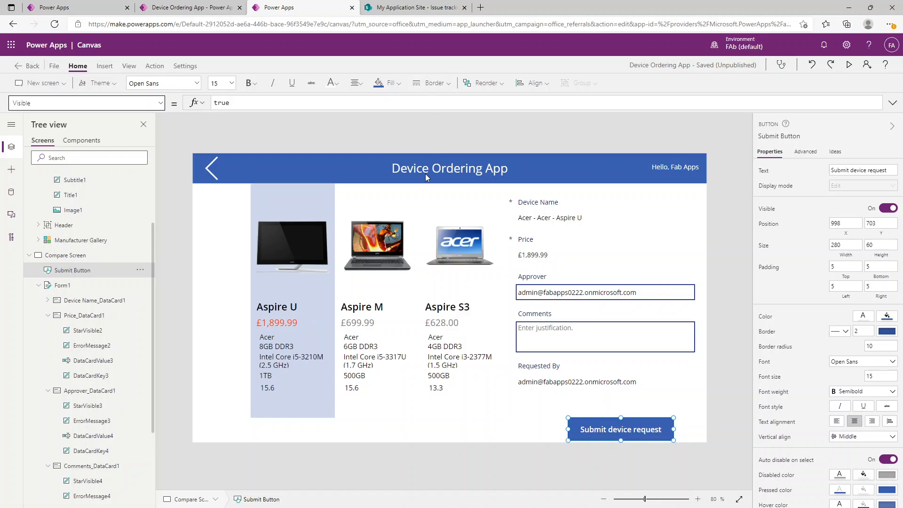
{"action": "left_click", "coordinate": [407, 456]}
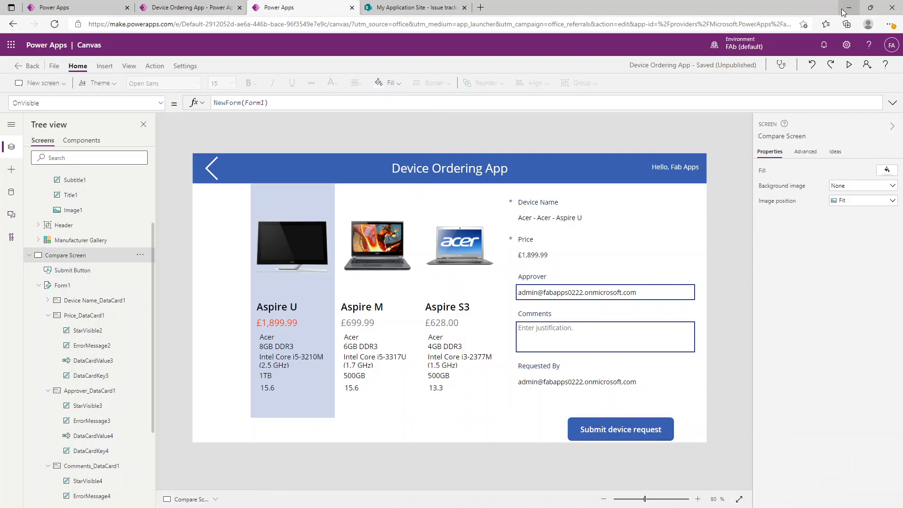